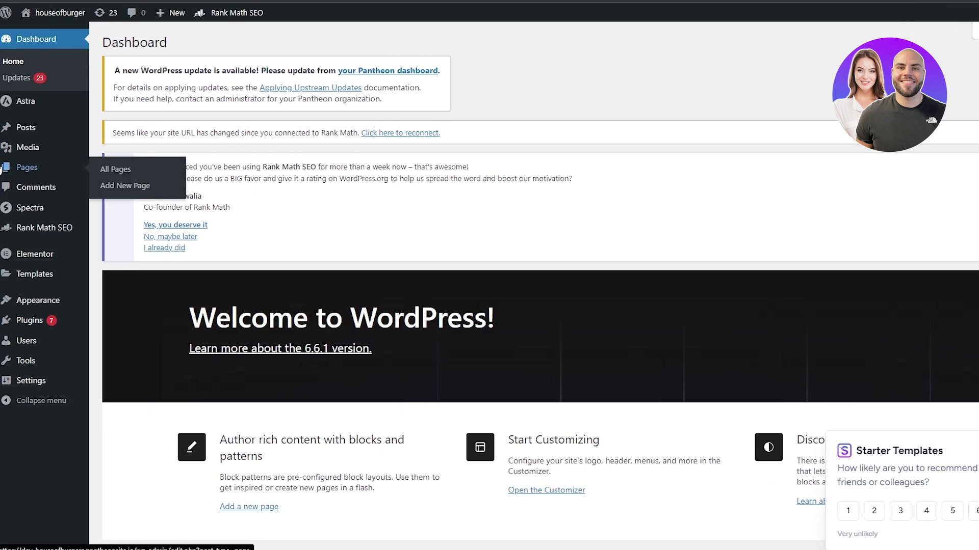
- Search the plugin directory for WPSchoolPress and install School Management System – WPSchoolPress
mouse_move(9, 326)
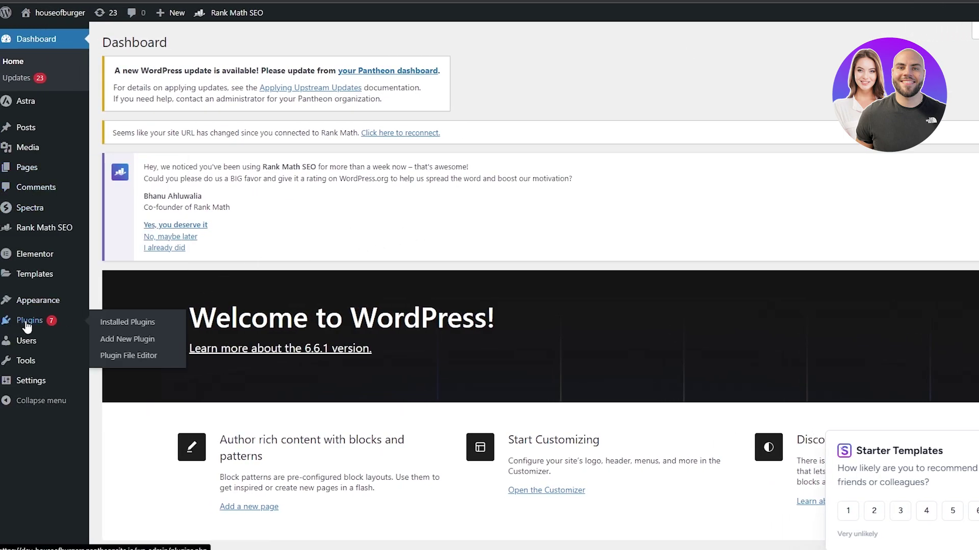
left_click(112, 342)
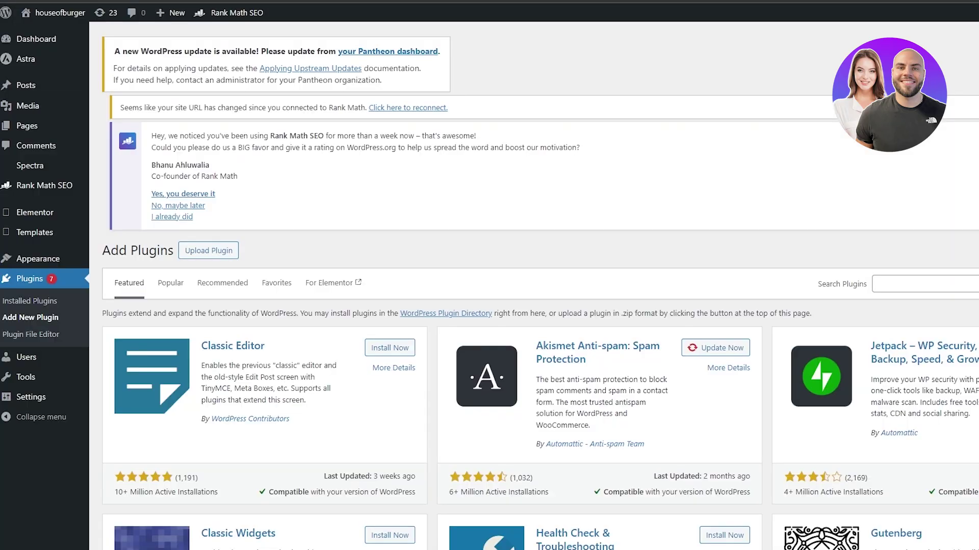
left_click(950, 292)
type("WPSchoolPress")
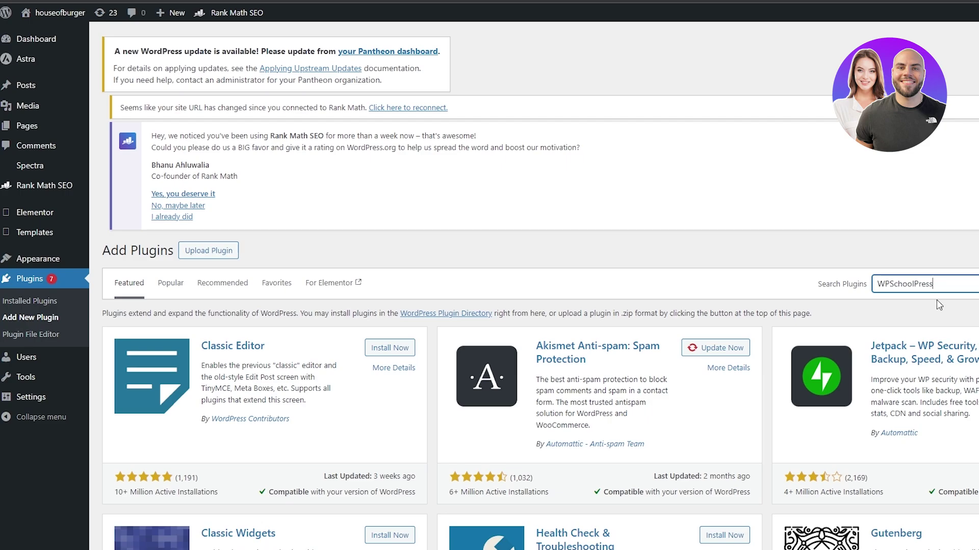
key("Return")
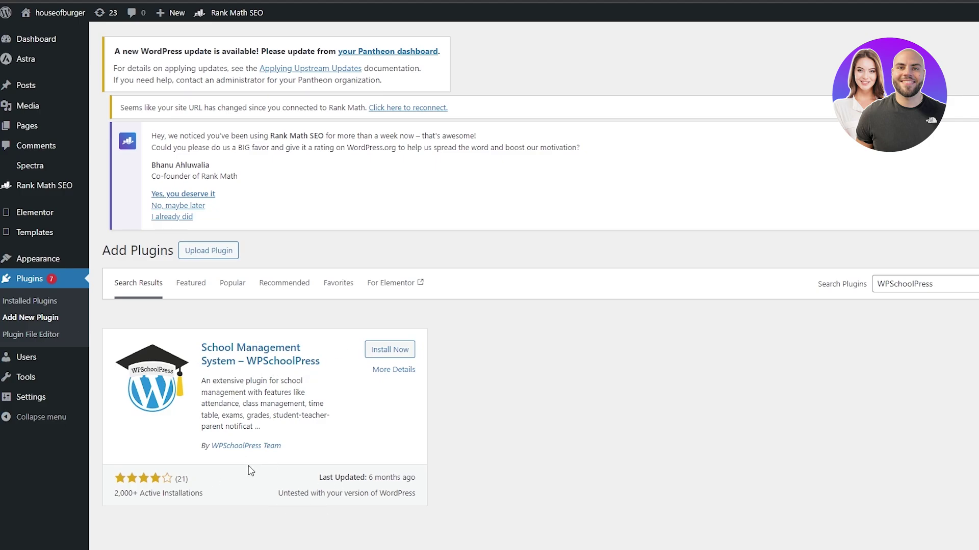
left_click(404, 359)
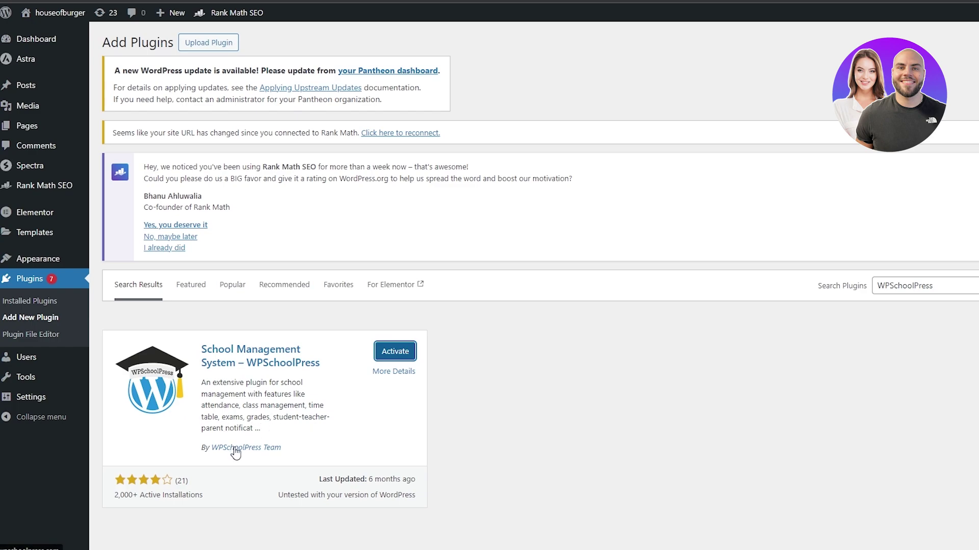
left_click(242, 354)
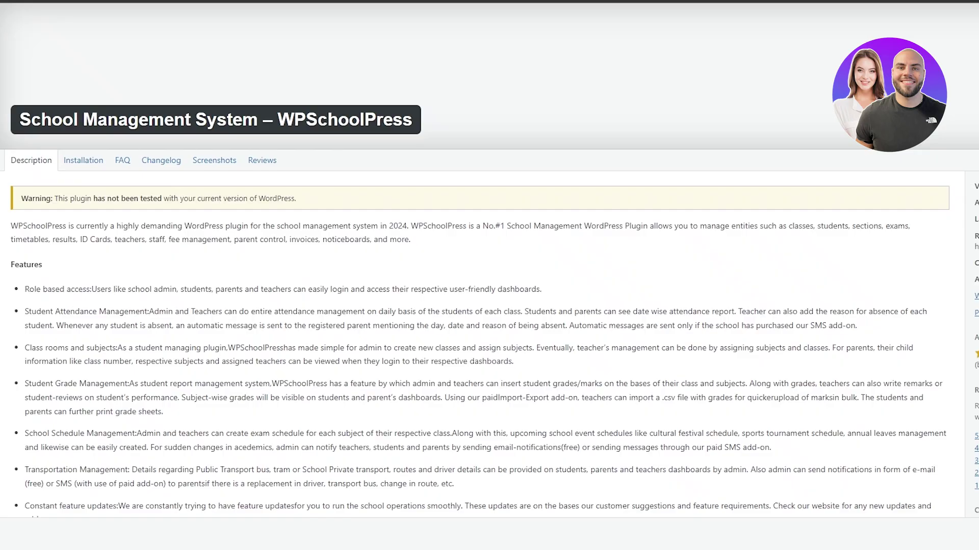
scroll(407, 283, "down", 1)
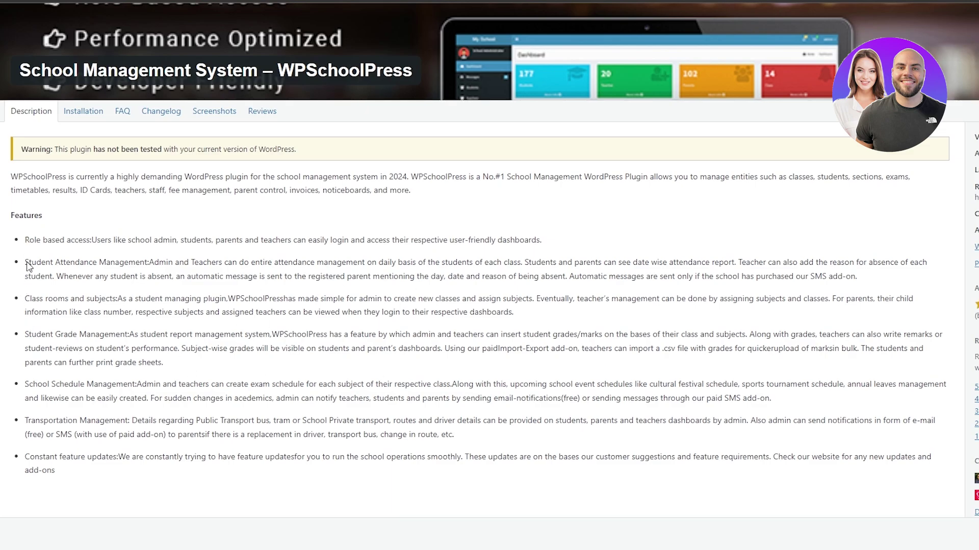
left_click_drag(27, 263, 159, 264)
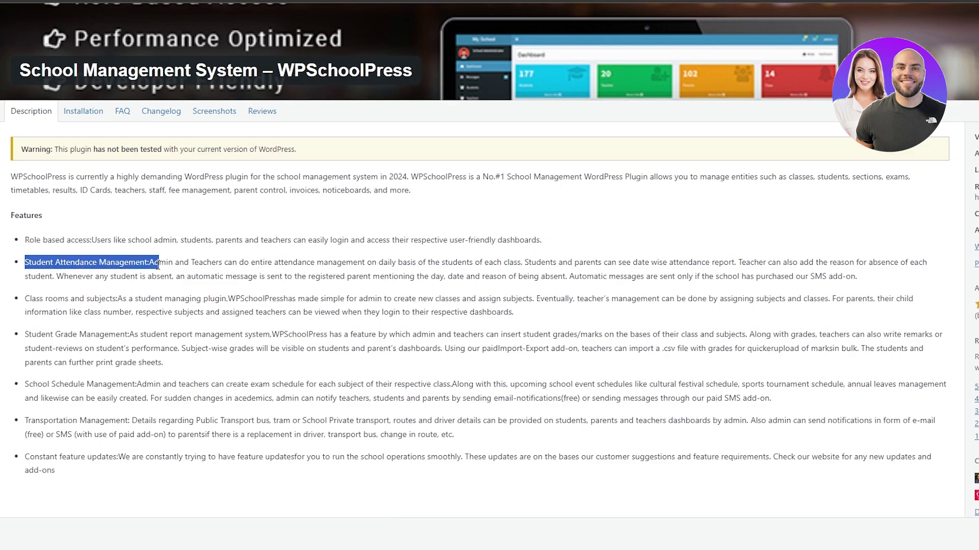
left_click_drag(45, 301, 131, 301)
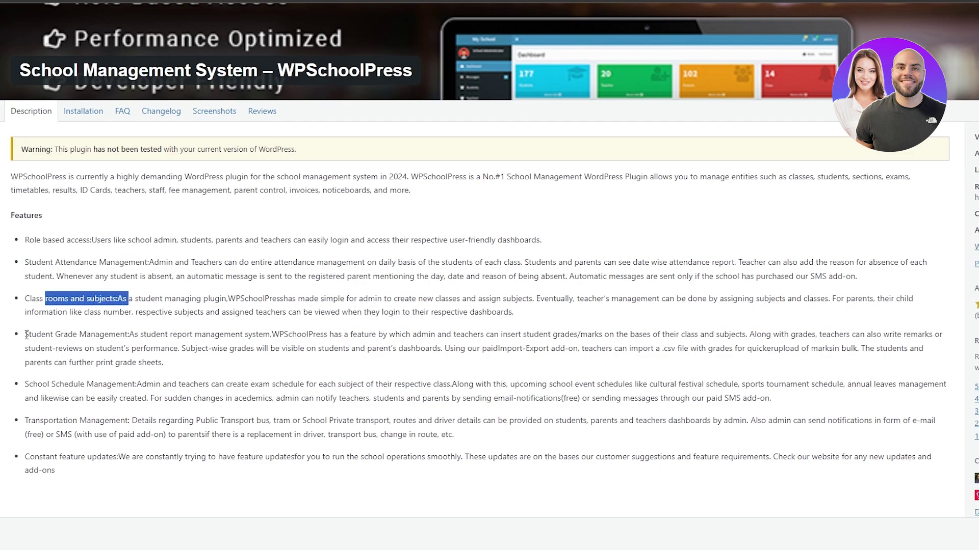
left_click_drag(27, 335, 118, 335)
left_click_drag(29, 385, 137, 381)
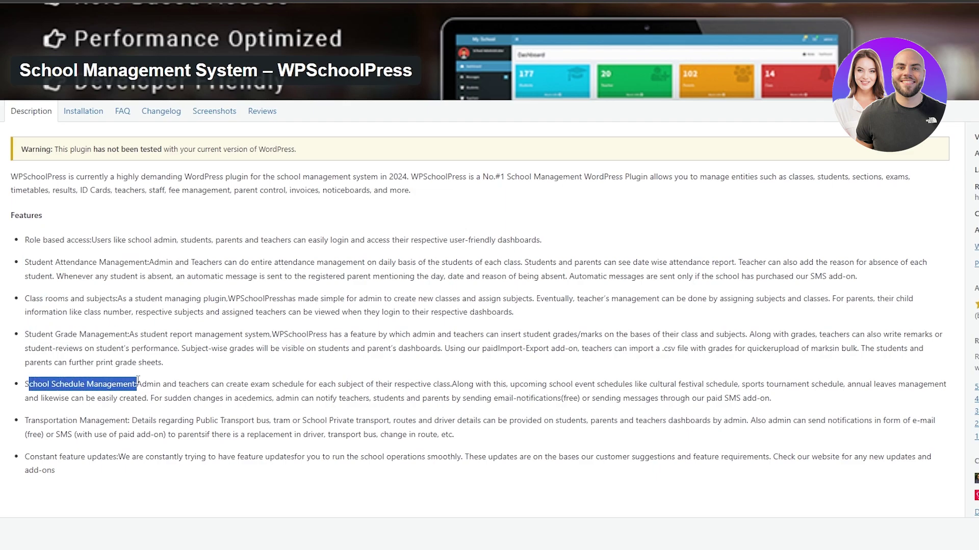
left_click_drag(26, 421, 146, 421)
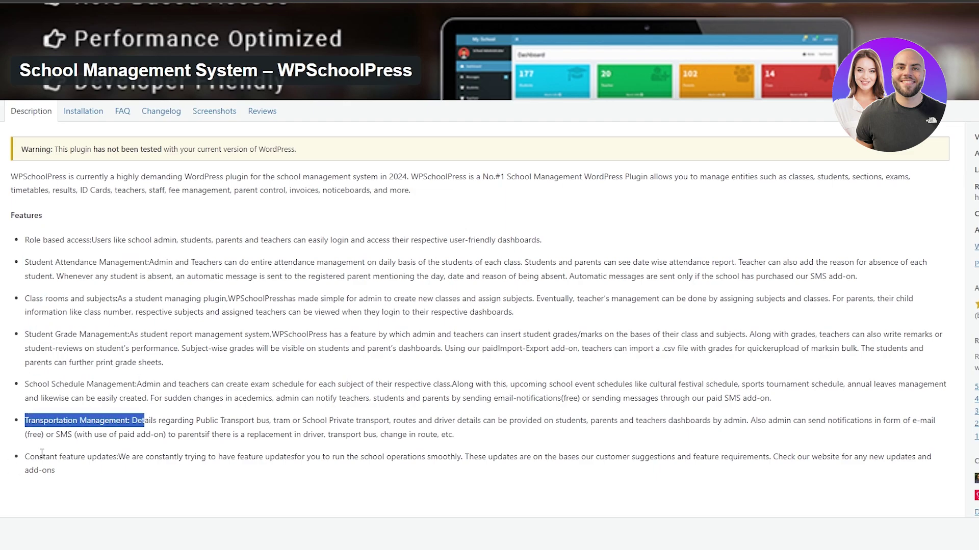
left_click_drag(32, 454, 128, 454)
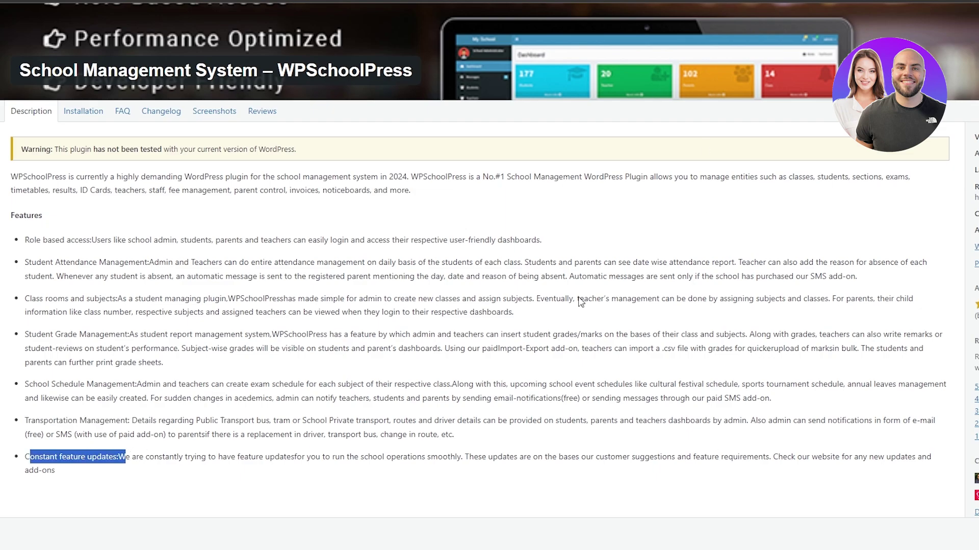
left_click_drag(93, 149, 296, 152)
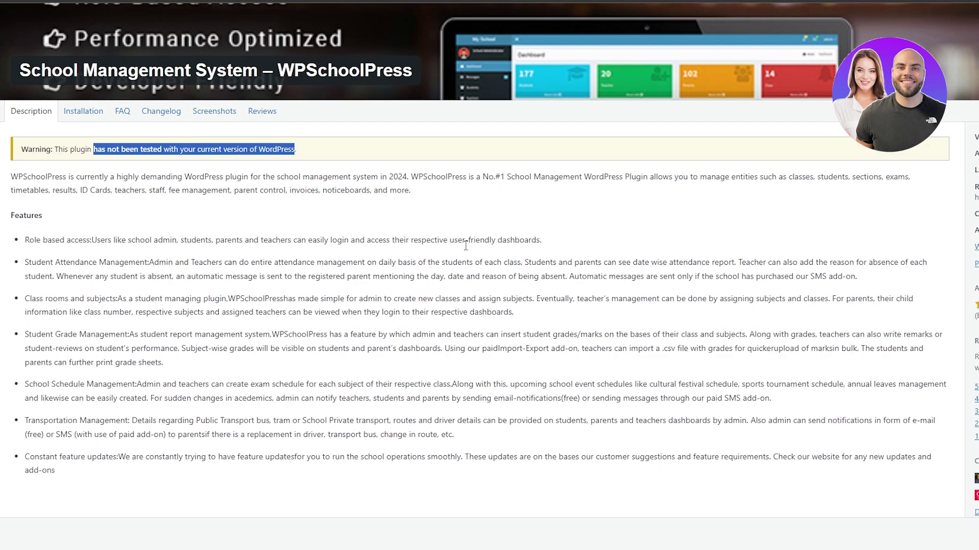
key("Escape")
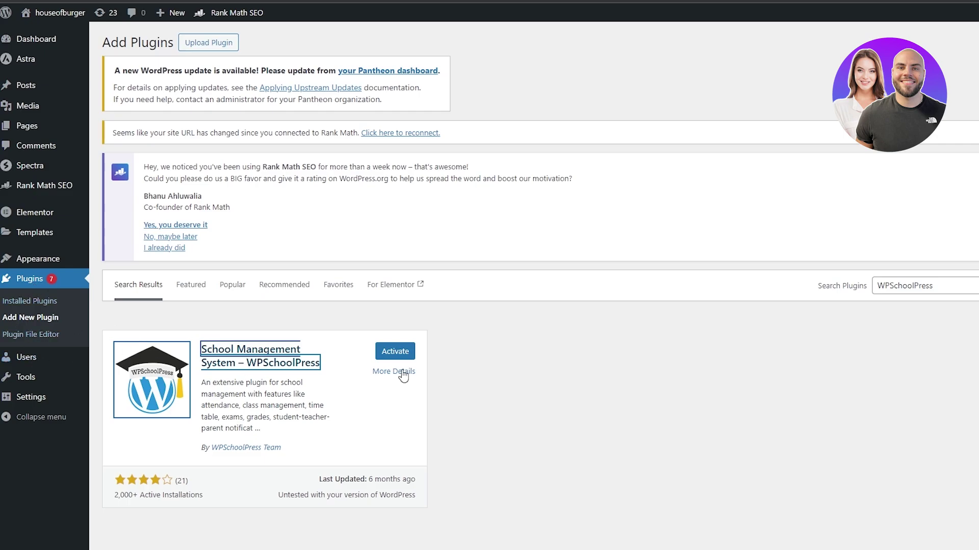
- Activate WPSchoolPress and scroll the Installed Plugins list down to it
left_click(392, 356)
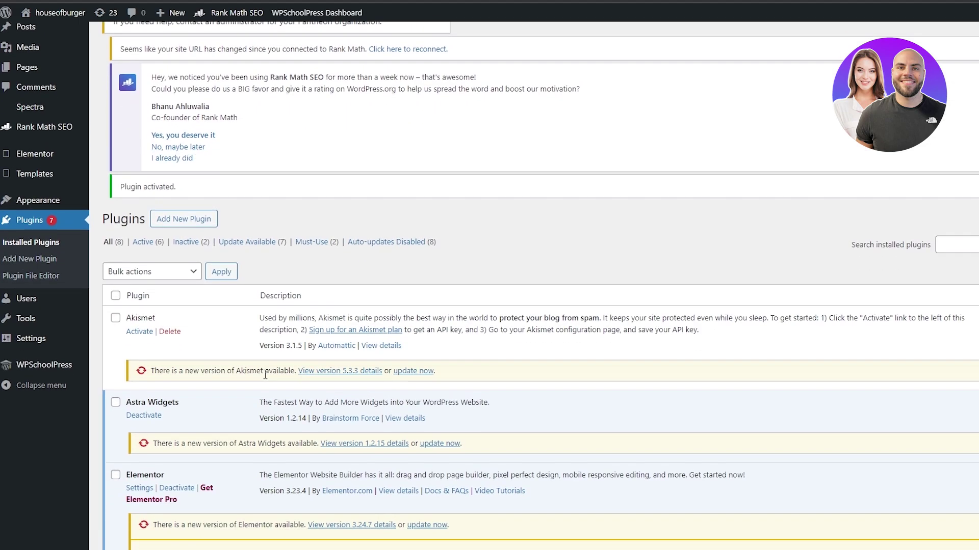
scroll(265, 374, "down", 7)
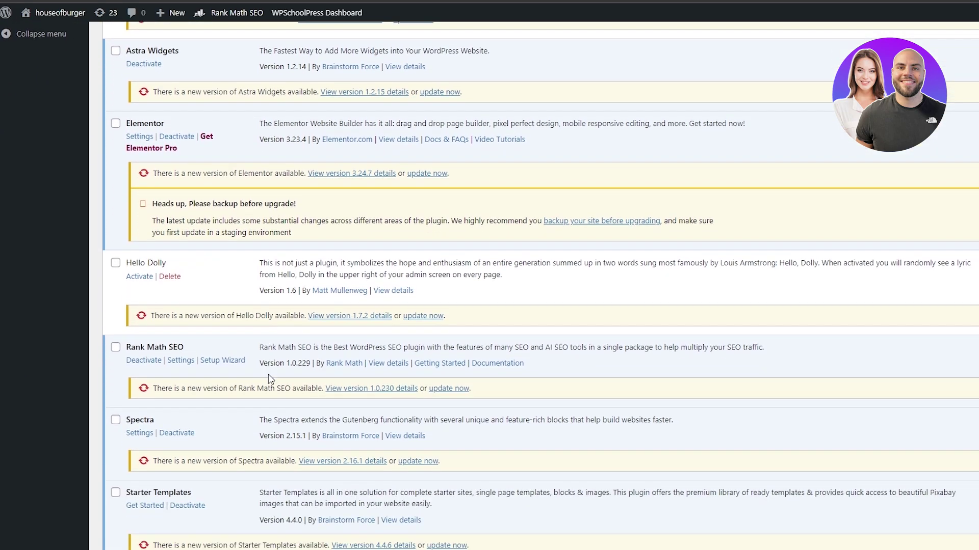
scroll(268, 375, "down", 3)
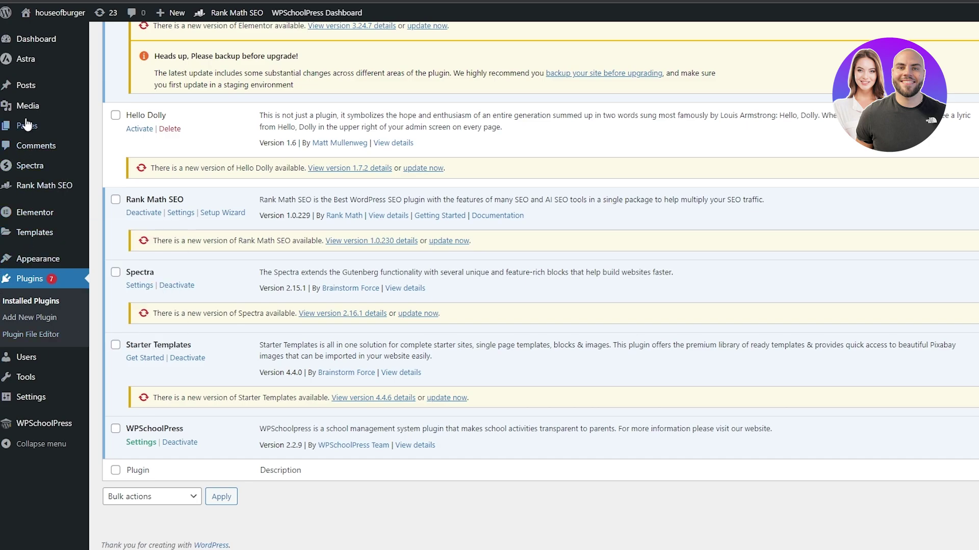
mouse_move(70, 433)
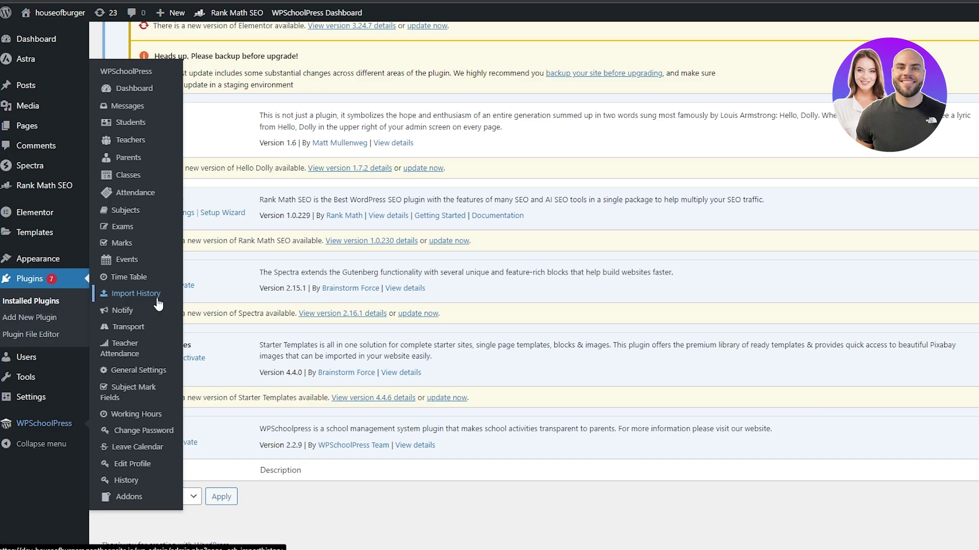
- Browse the WPSchoolPress Students page and school dashboard, then open the empty Teachers list
left_click(131, 125)
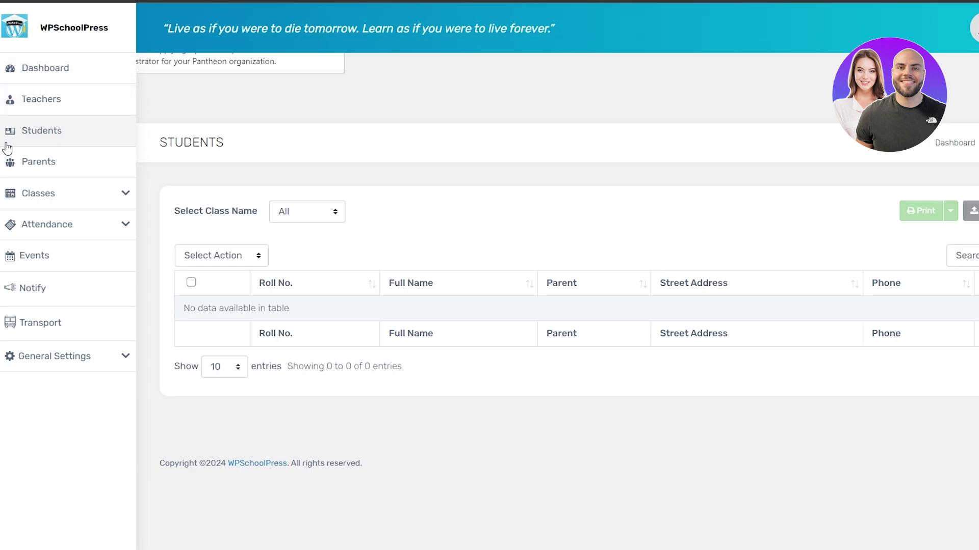
left_click(20, 67)
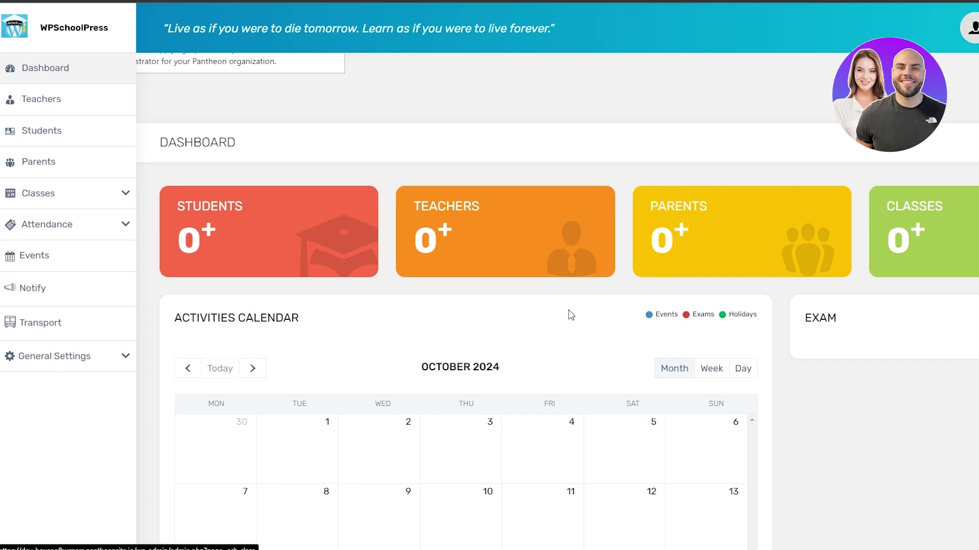
scroll(571, 315, "down", 2)
scroll(500, 389, "down", 1)
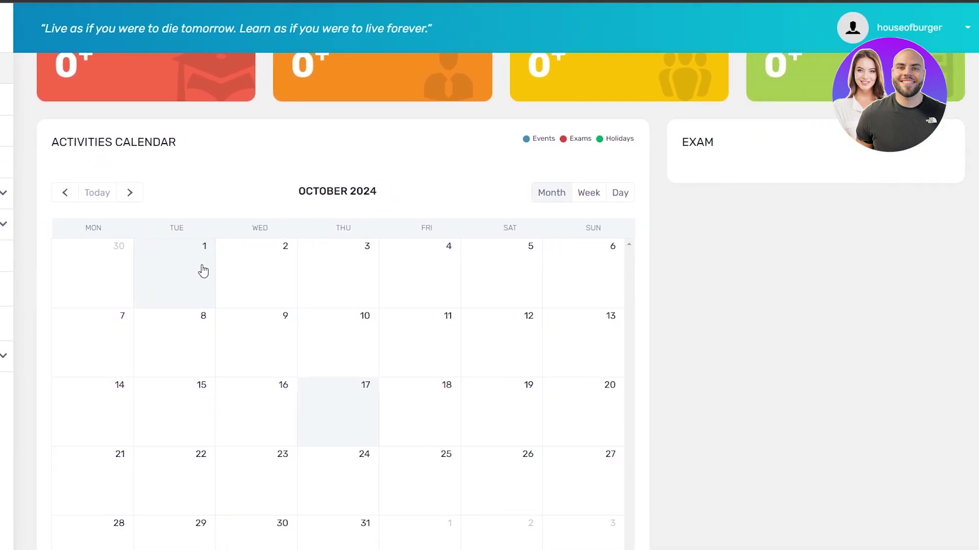
scroll(719, 296, "up", 3)
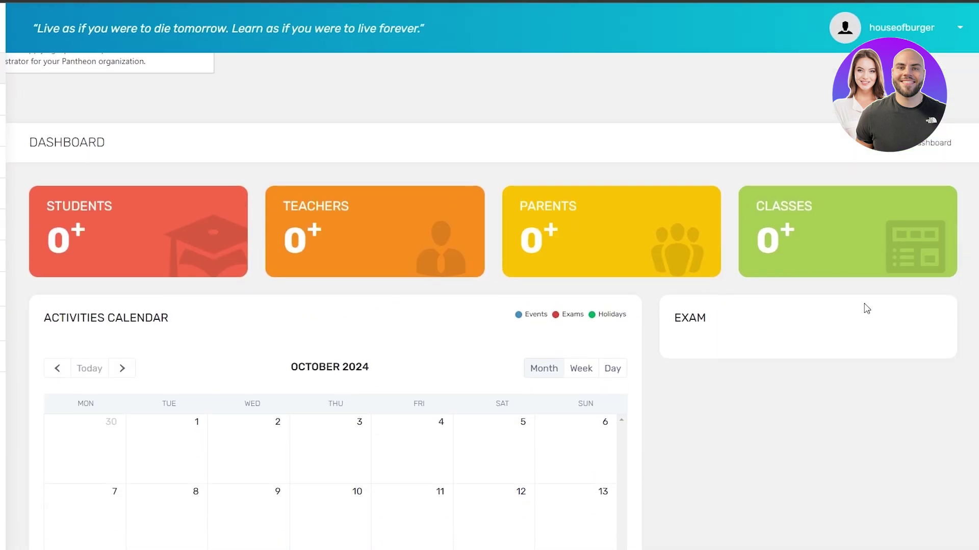
scroll(867, 303, "down", 5)
scroll(865, 300, "up", 5)
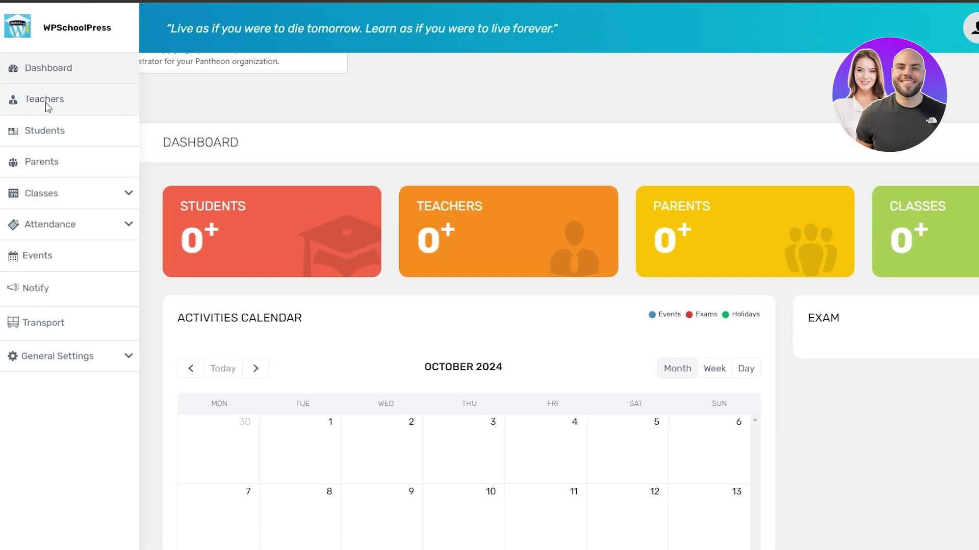
left_click(46, 107)
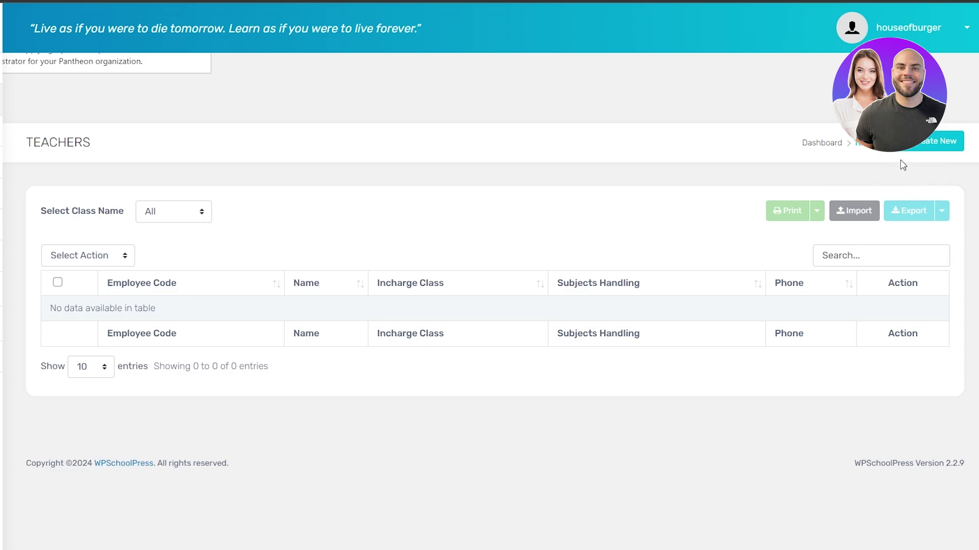
- Open the Add Teacher form and go through its personal, address and account fields
left_click(932, 136)
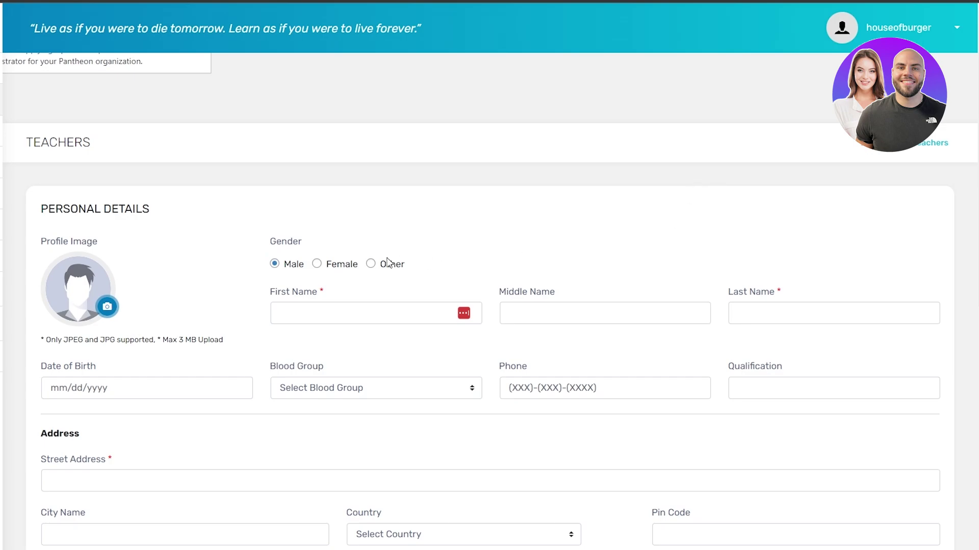
scroll(164, 240, "down", 4)
scroll(273, 200, "up", 3)
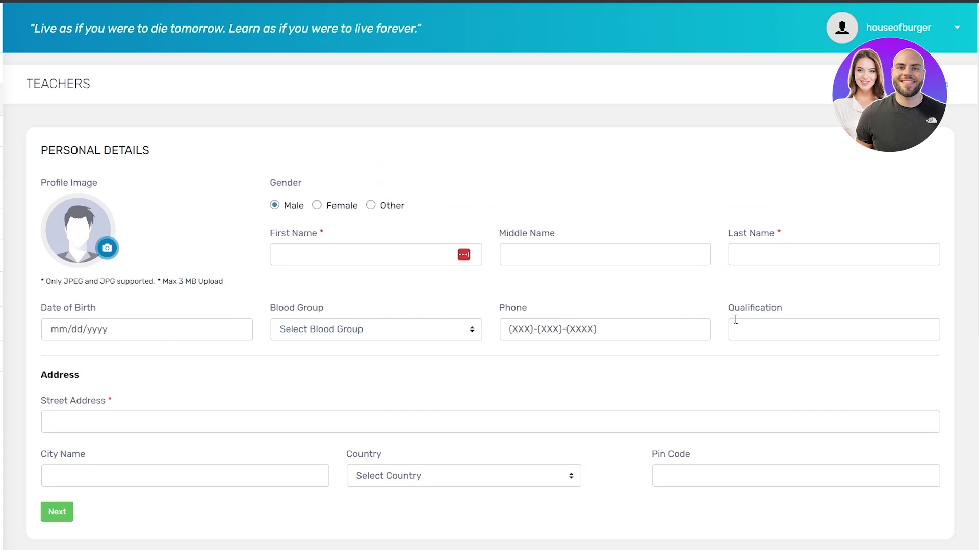
scroll(755, 326, "down", 3)
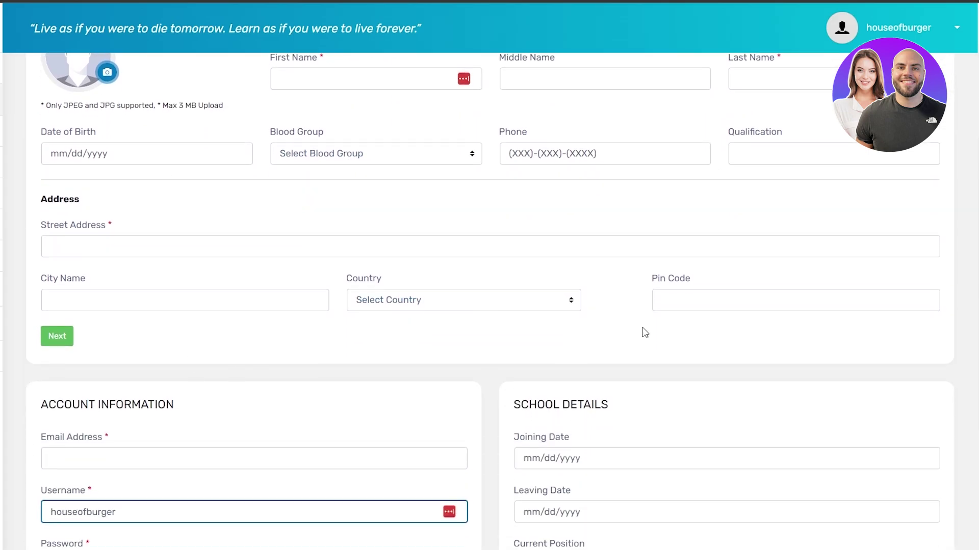
scroll(641, 336, "down", 4)
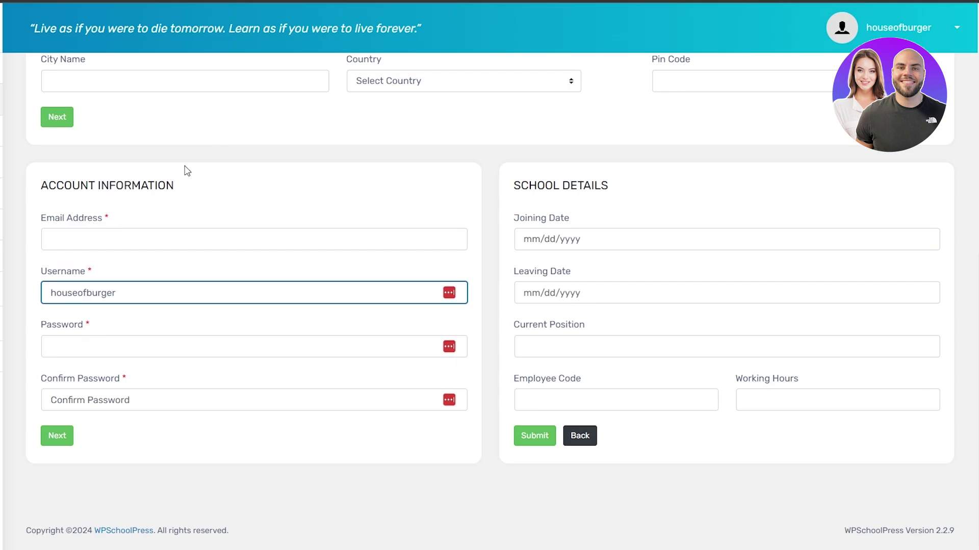
scroll(442, 475, "up", 6)
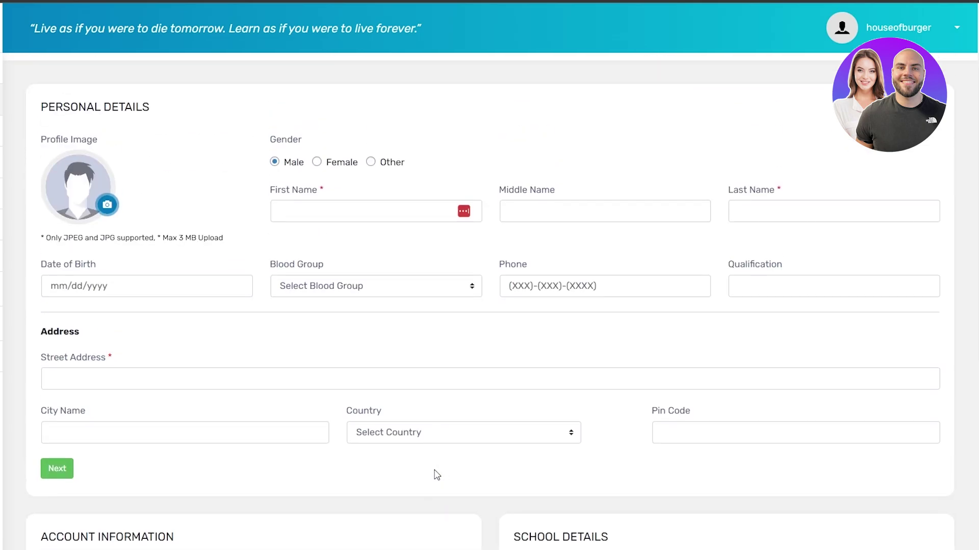
scroll(416, 469, "down", 3)
scroll(420, 478, "up", 3)
scroll(469, 316, "down", 6)
scroll(466, 258, "up", 1)
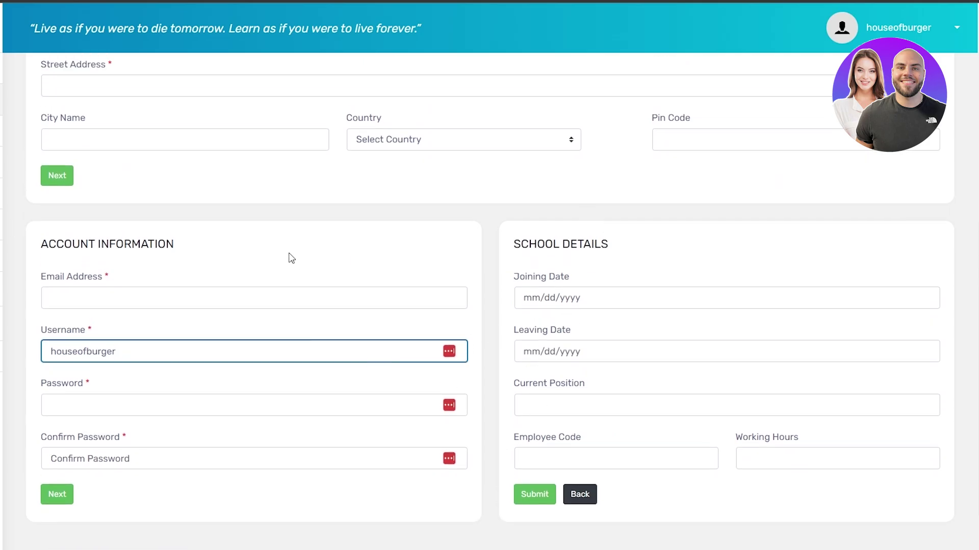
scroll(288, 255, "up", 3)
scroll(515, 395, "down", 3)
scroll(599, 262, "up", 4)
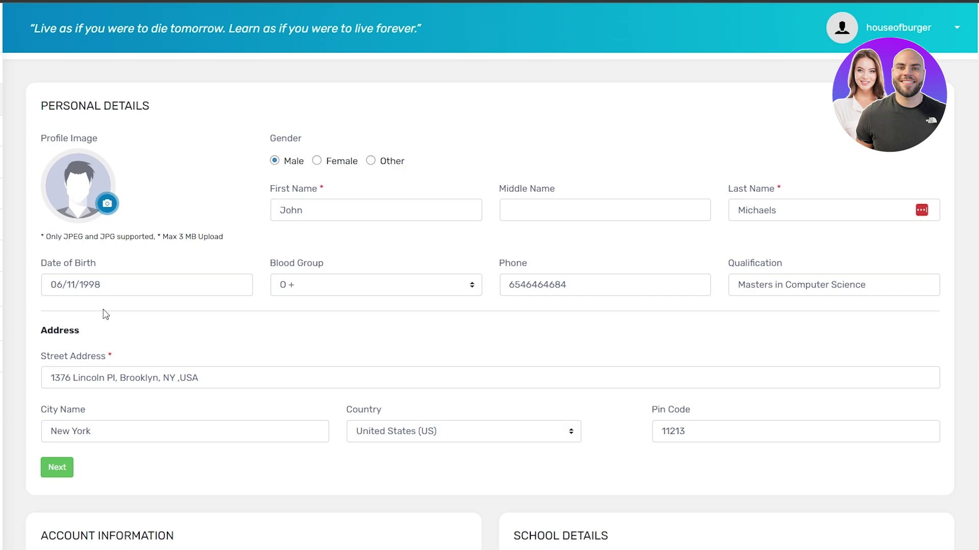
scroll(433, 321, "down", 3)
scroll(386, 186, "down", 3)
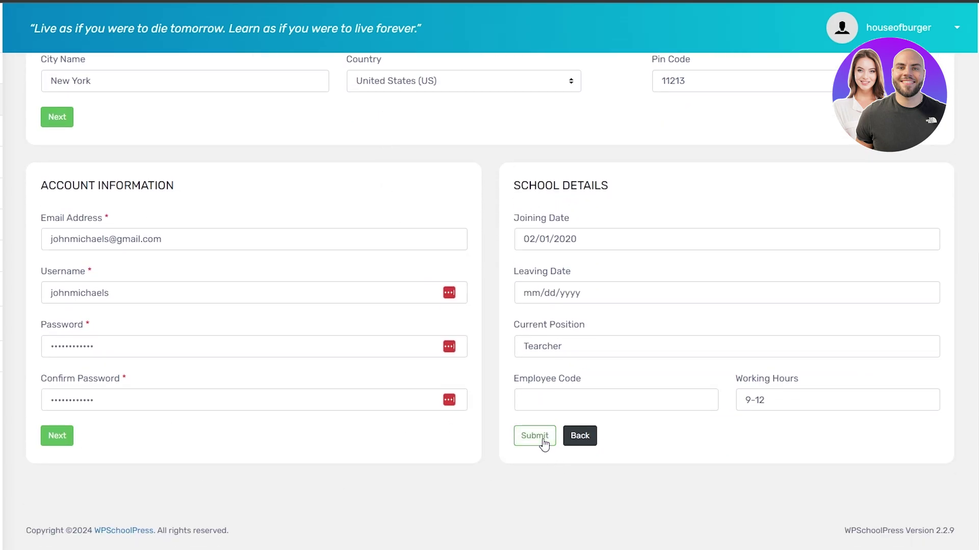
- Enter the employee code, submit the teacher, and dismiss the something-went-wrong warning
left_click(610, 408)
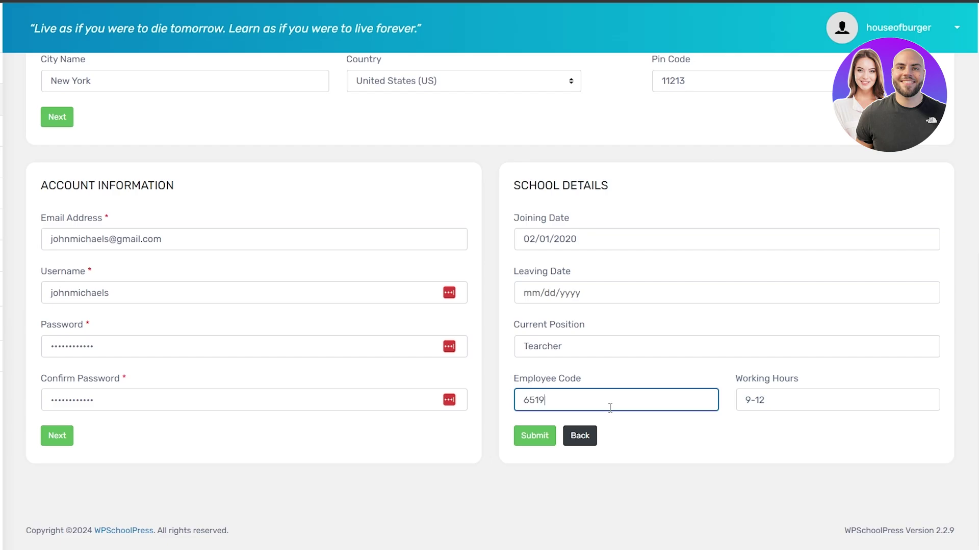
left_click(549, 436)
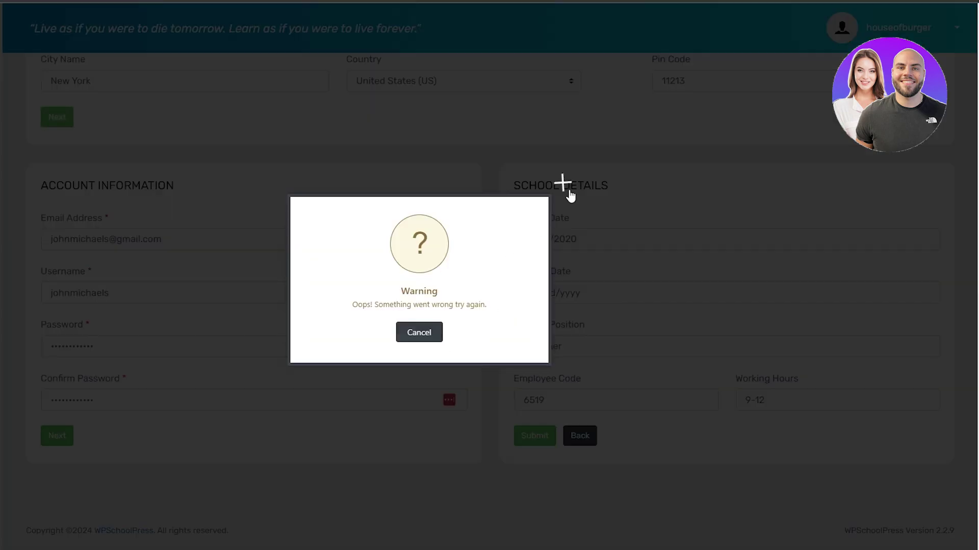
left_click(552, 178)
left_click(57, 436)
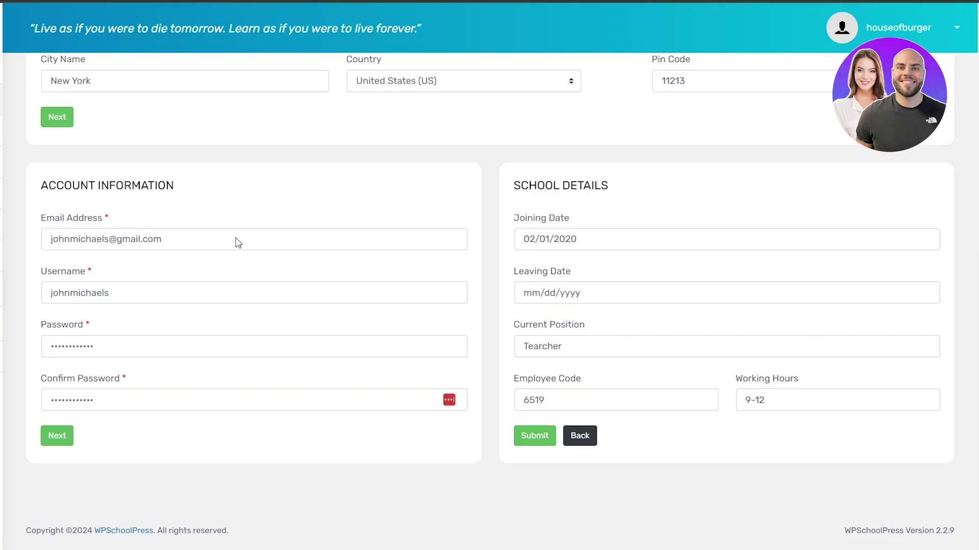
scroll(246, 253, "up", 5)
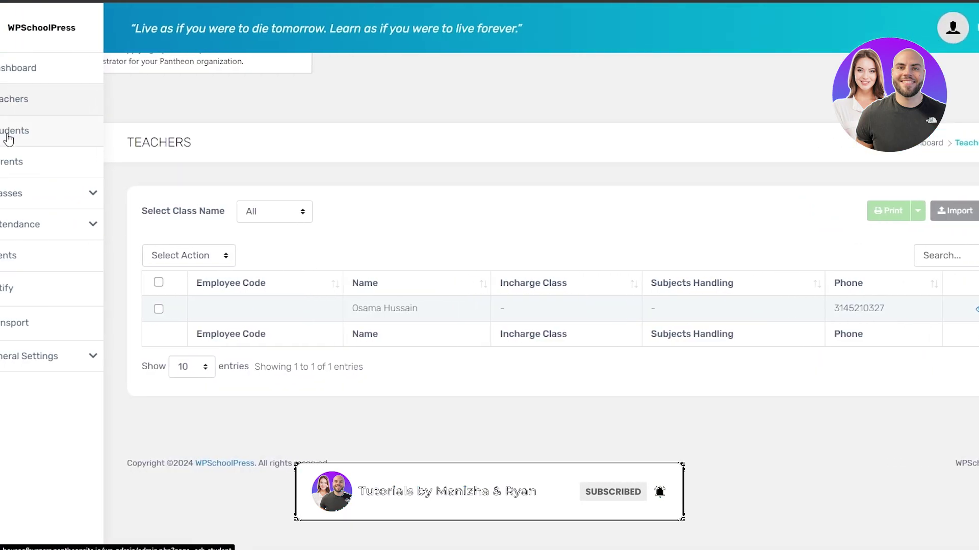
- Open Students and scroll through the new-student form fields
left_click(9, 139)
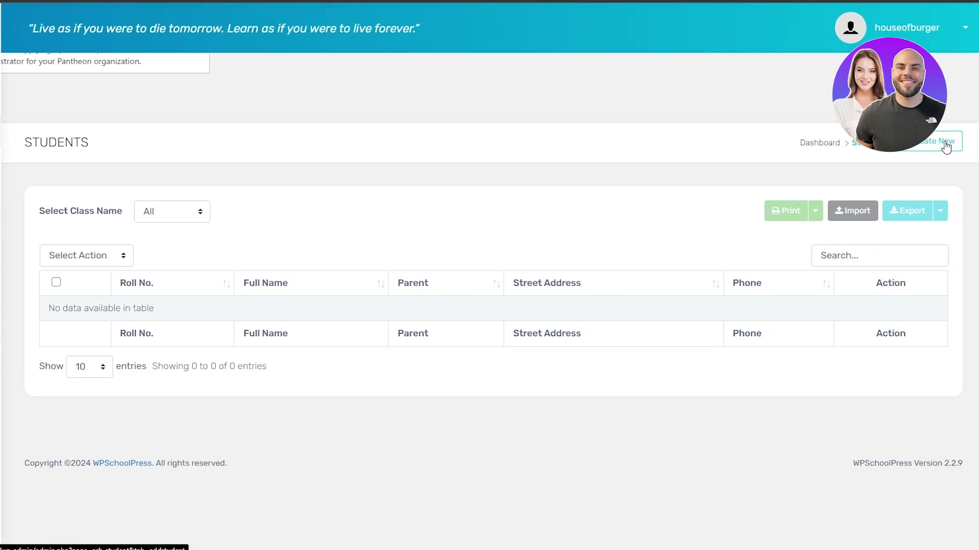
left_click(943, 142)
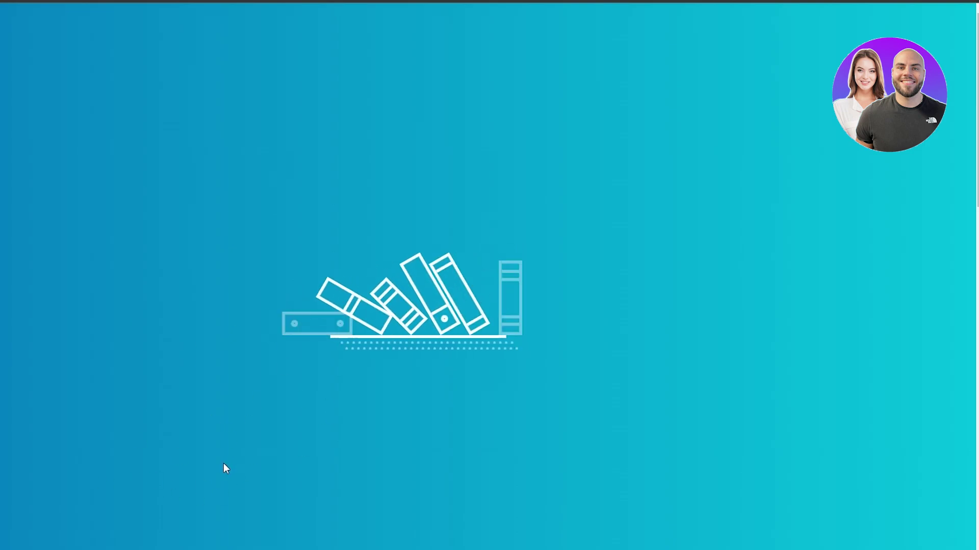
scroll(203, 430, "down", 10)
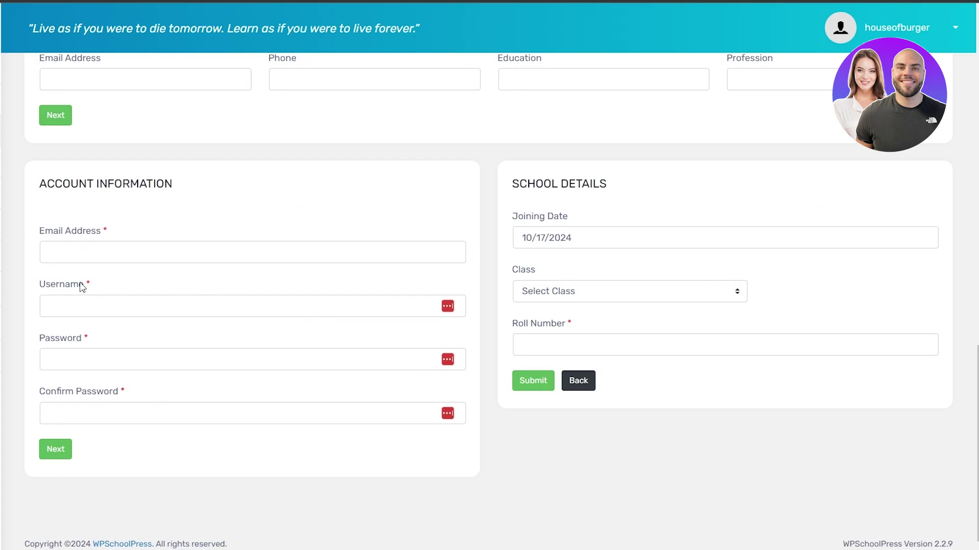
scroll(192, 481, "up", 6)
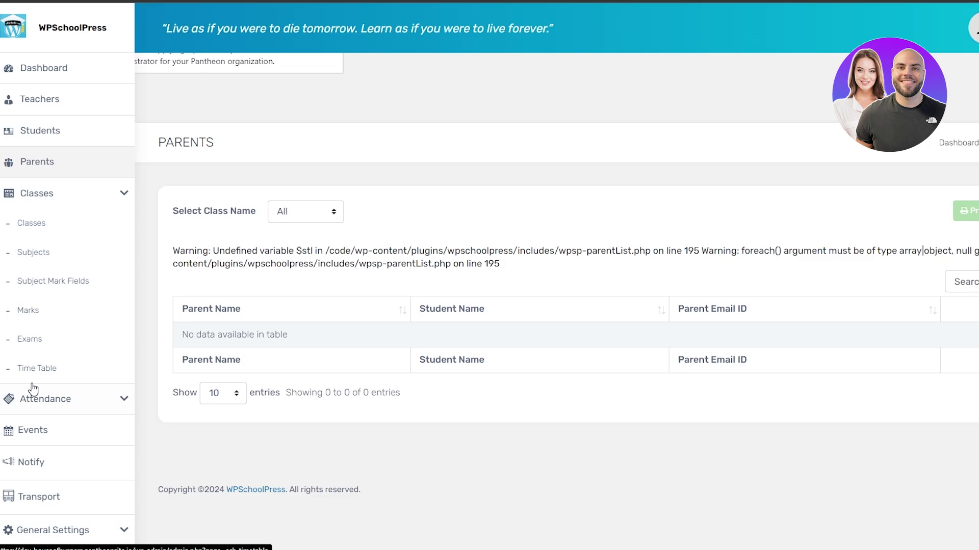
- Start a new class from the Classes list and check the Class Teacher dropdown without choosing
left_click(29, 227)
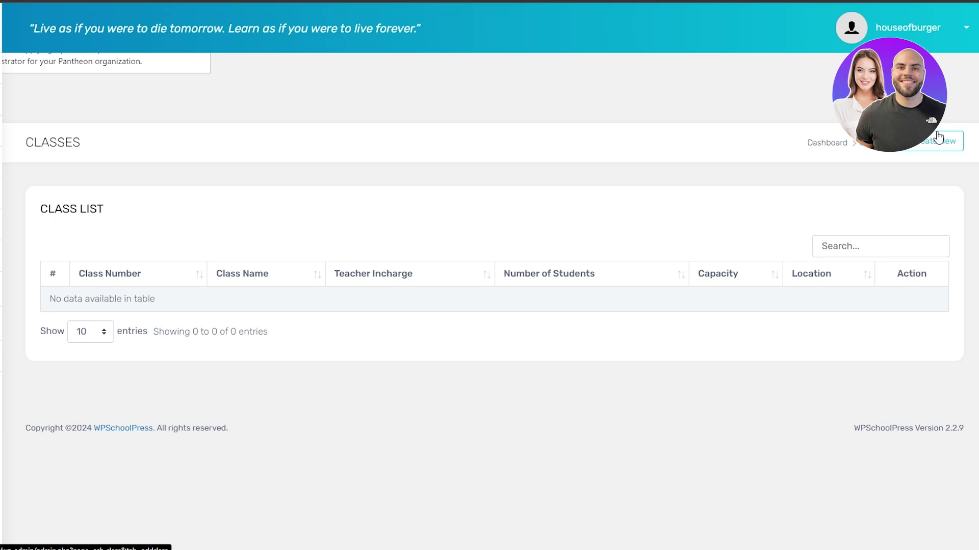
left_click(925, 146)
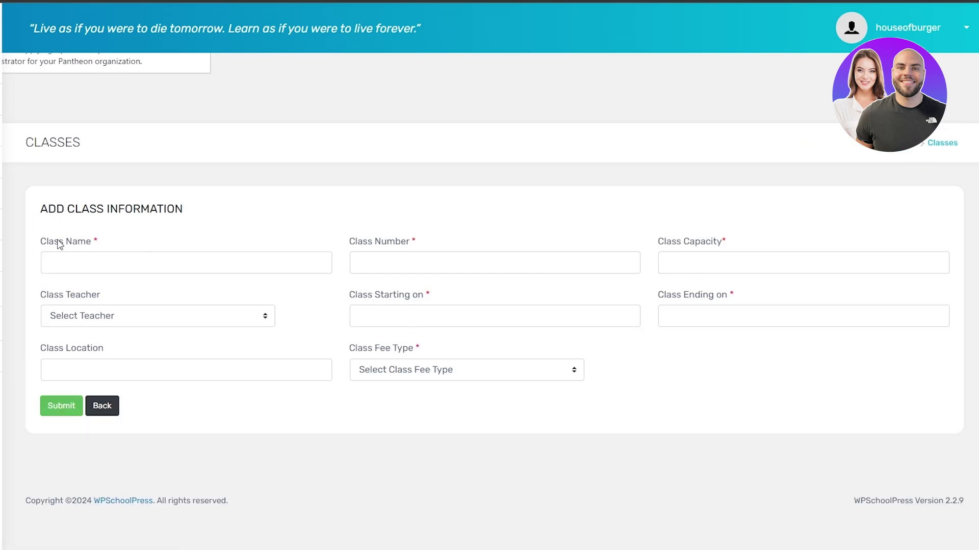
left_click_drag(41, 240, 79, 239)
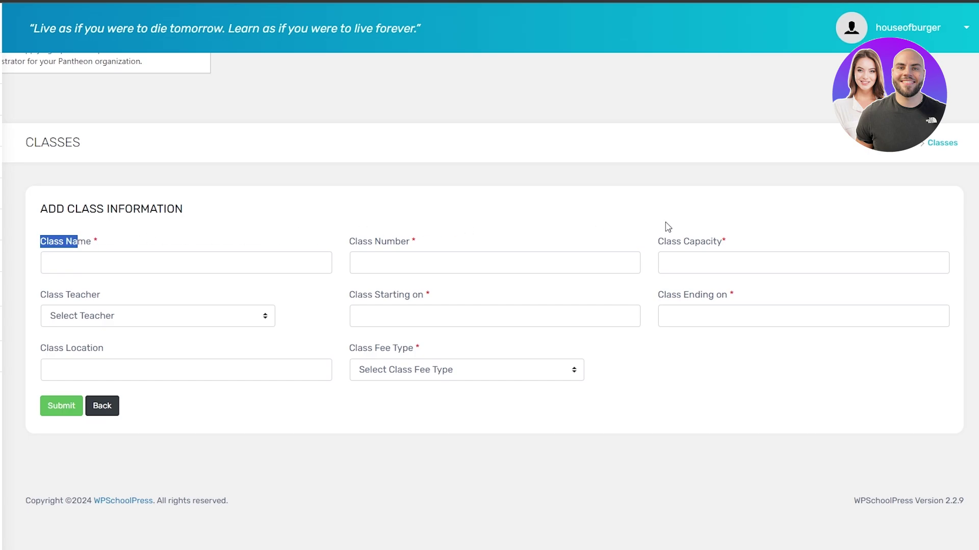
left_click(128, 322)
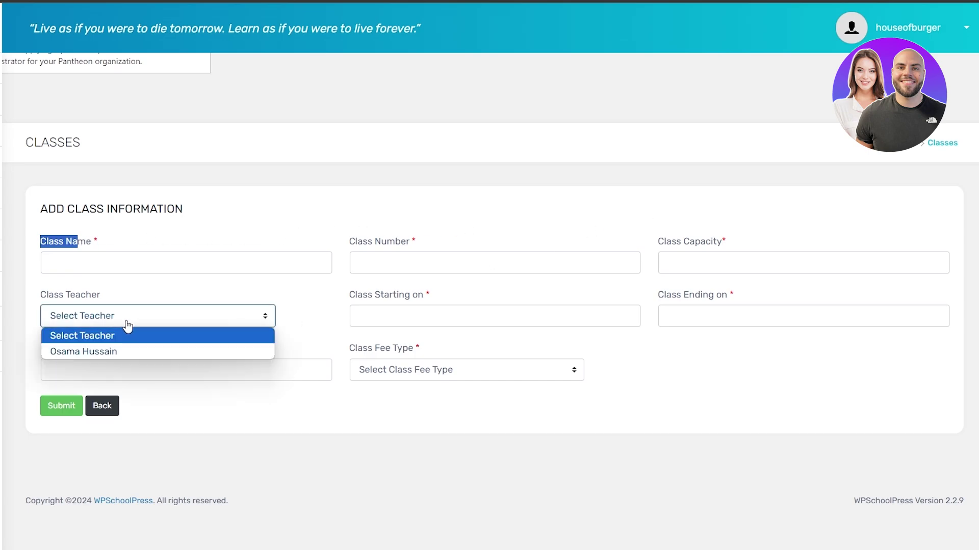
left_click(128, 324)
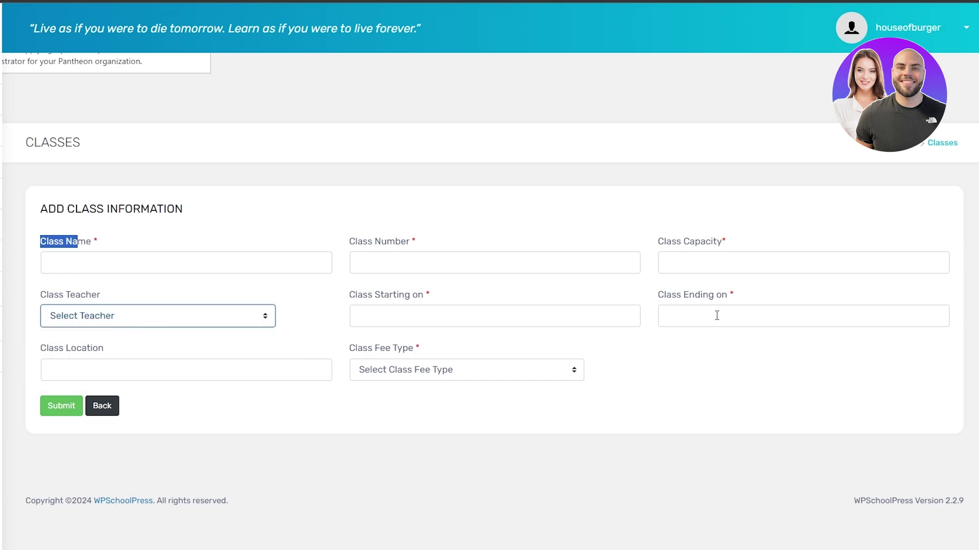
left_click(59, 348)
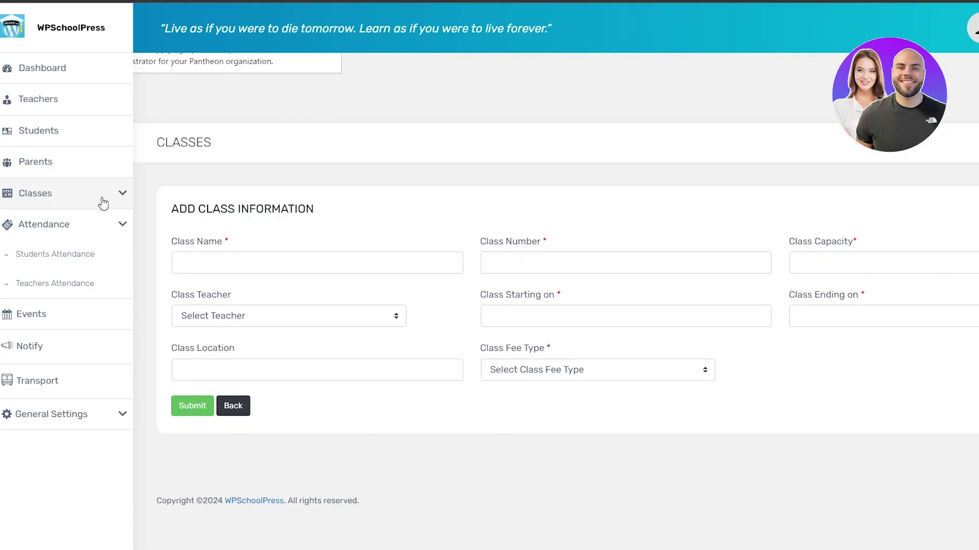
- Open an Add Event form for 25 October 2024 on the calendar, then close it unsaved
left_click(121, 204)
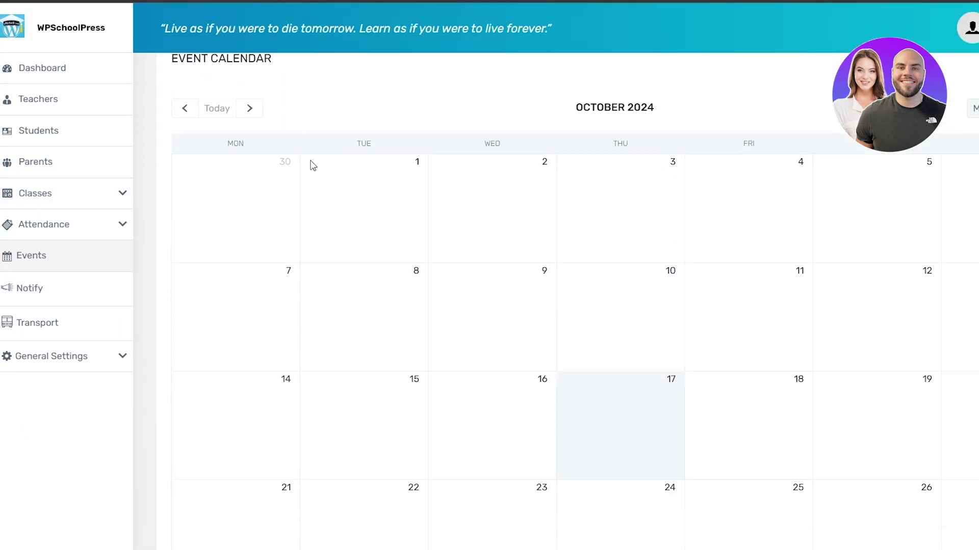
scroll(654, 256, "down", 6)
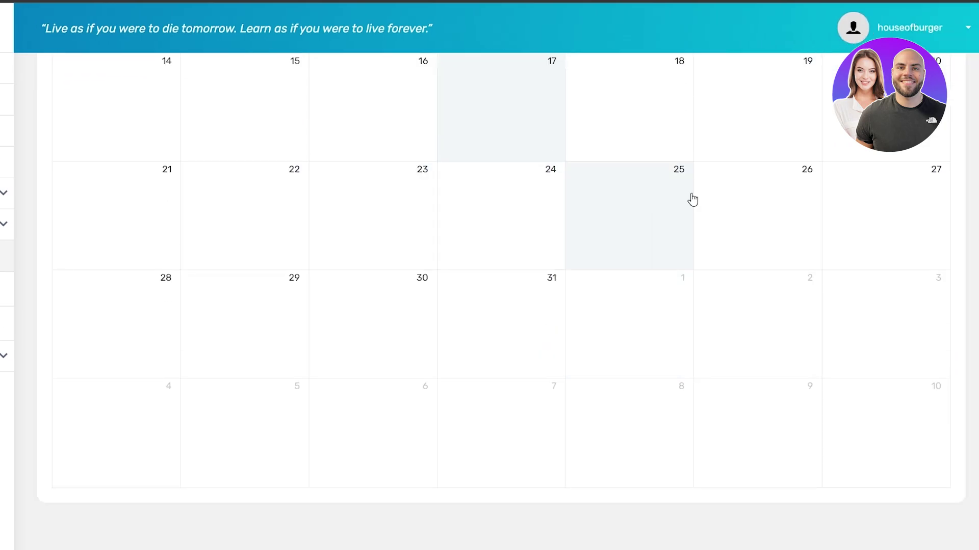
left_click(620, 222)
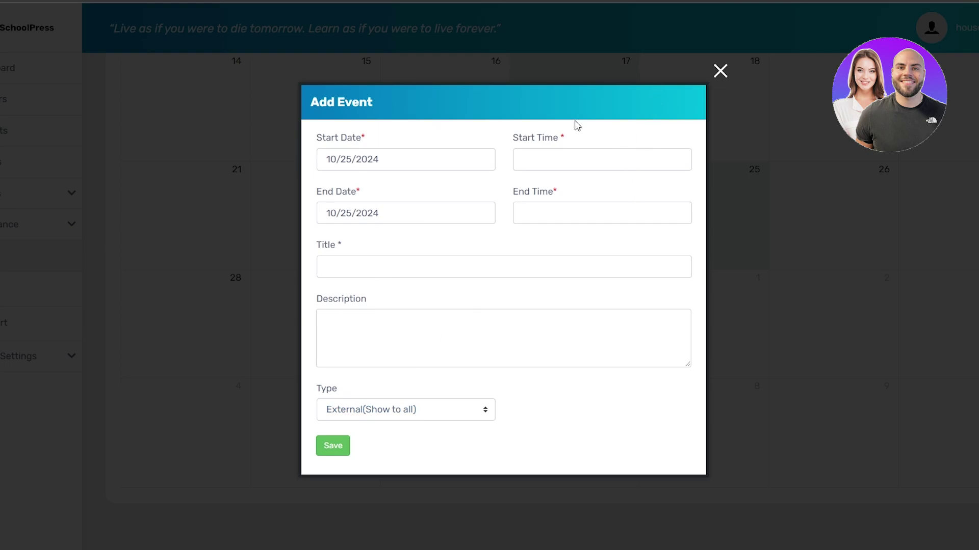
left_click(718, 71)
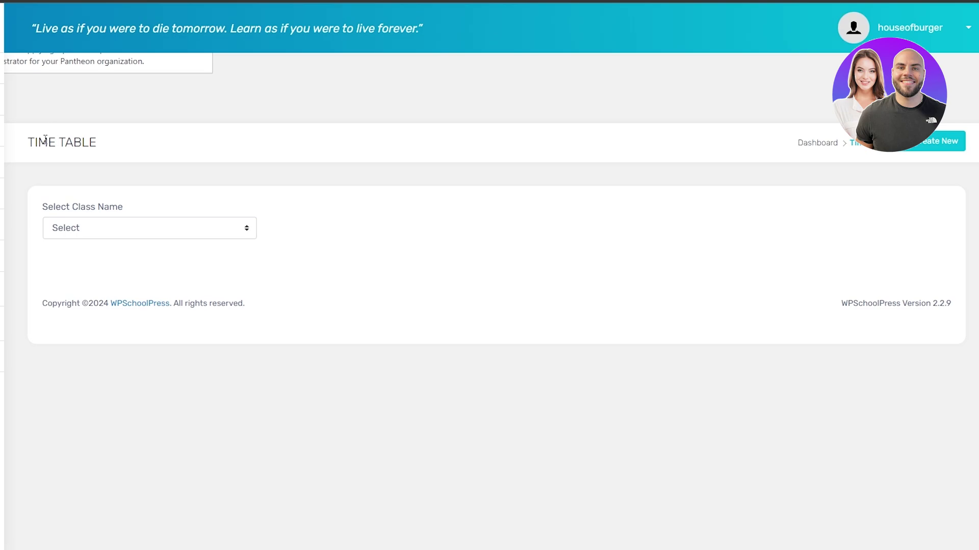
- Start a new timetable and inspect its Select Class, Session Template and No. of Sessions fields
left_click(236, 226)
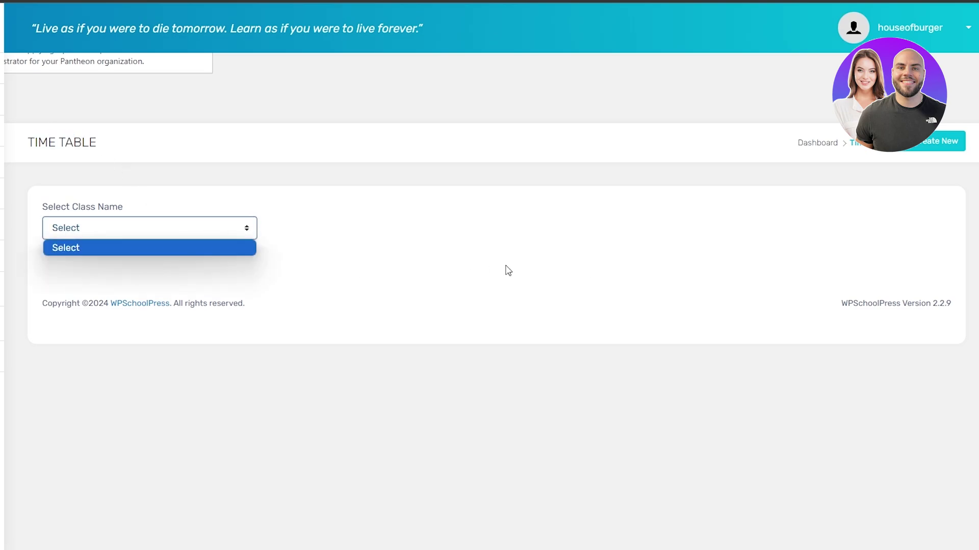
left_click(708, 198)
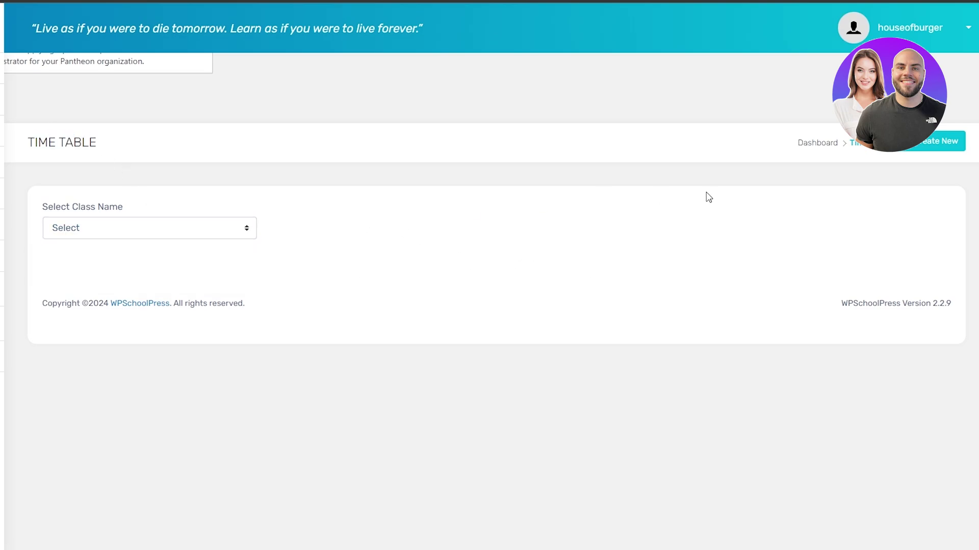
left_click(945, 129)
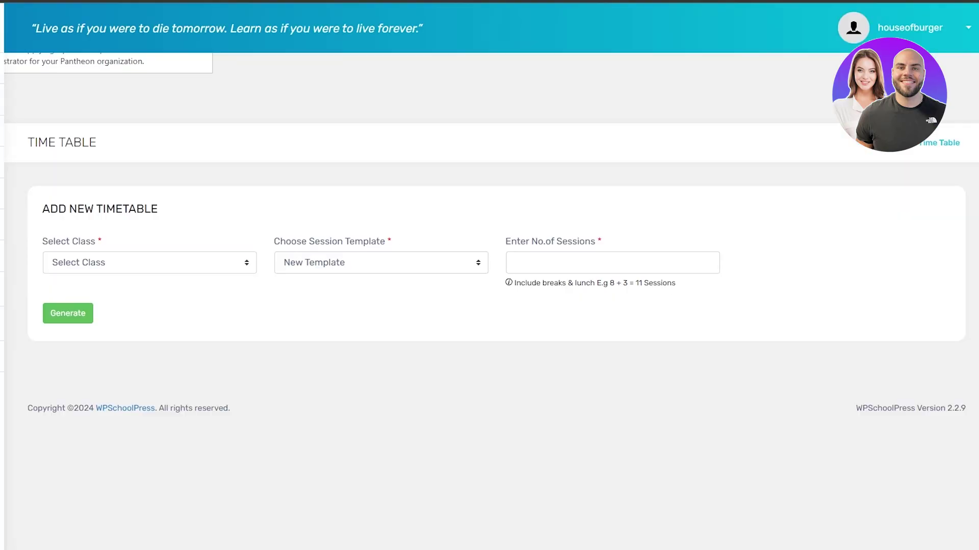
left_click_drag(42, 210, 155, 222)
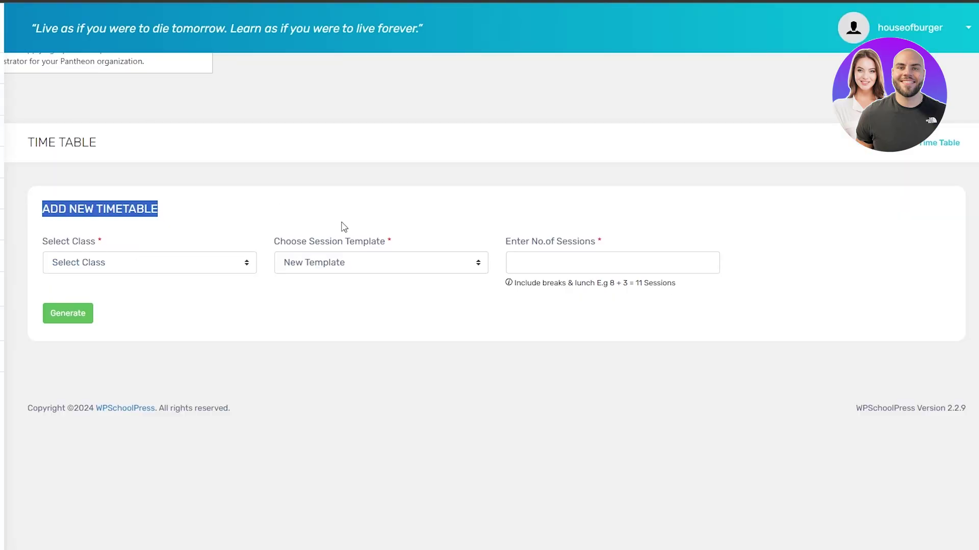
left_click(184, 271)
left_click(361, 263)
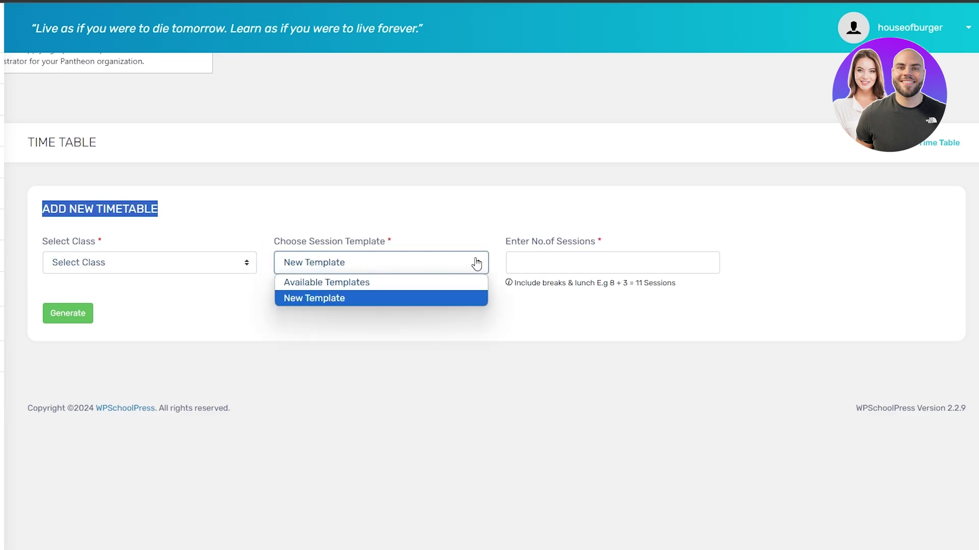
left_click(573, 259)
left_click(573, 259)
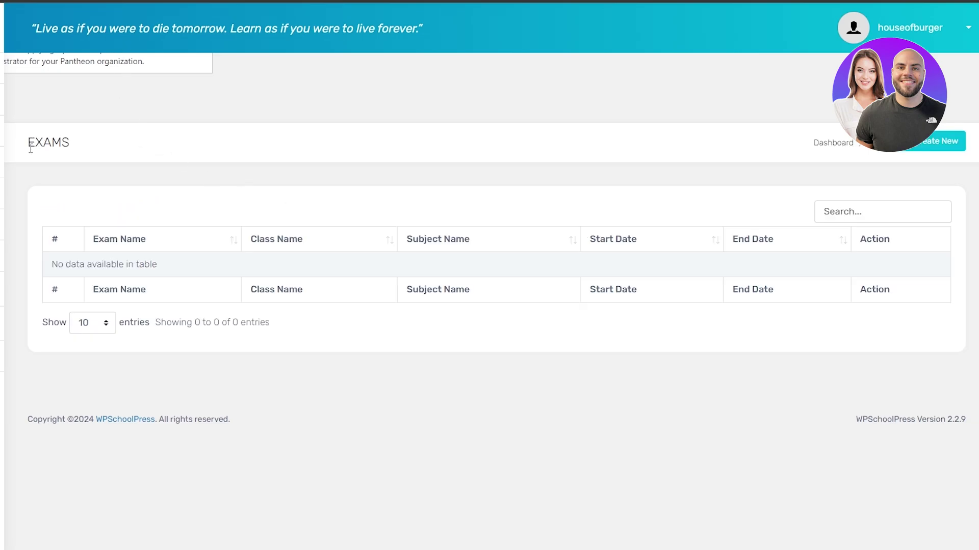
left_click_drag(28, 145, 71, 158)
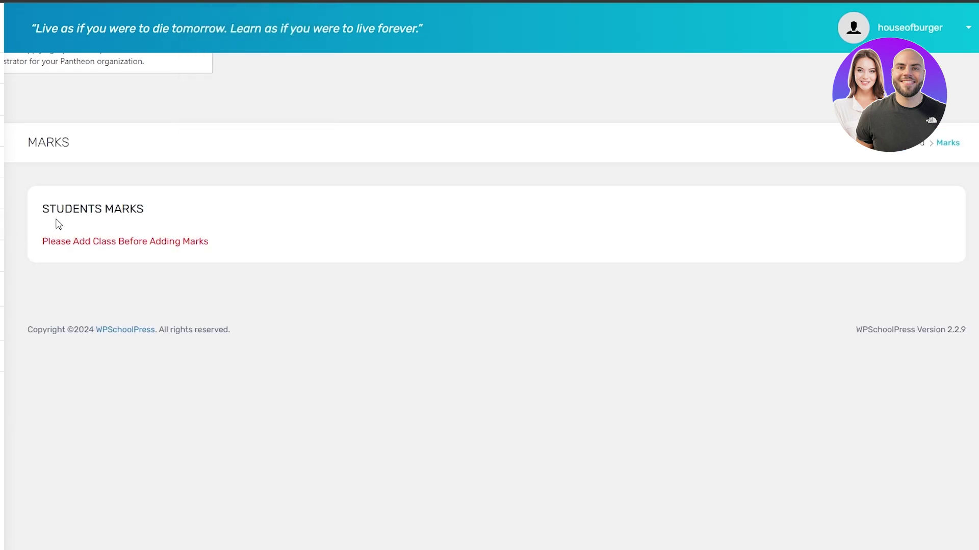
- Highlight the Marks heading and its 'Please Add Class Before Adding Marks' message, then list recent pages
left_click_drag(26, 143, 107, 151)
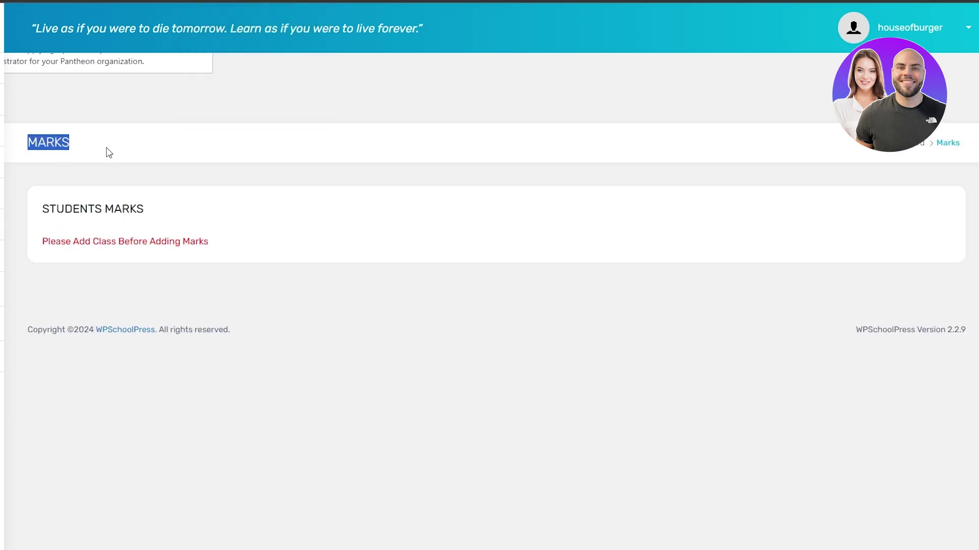
left_click_drag(42, 241, 213, 248)
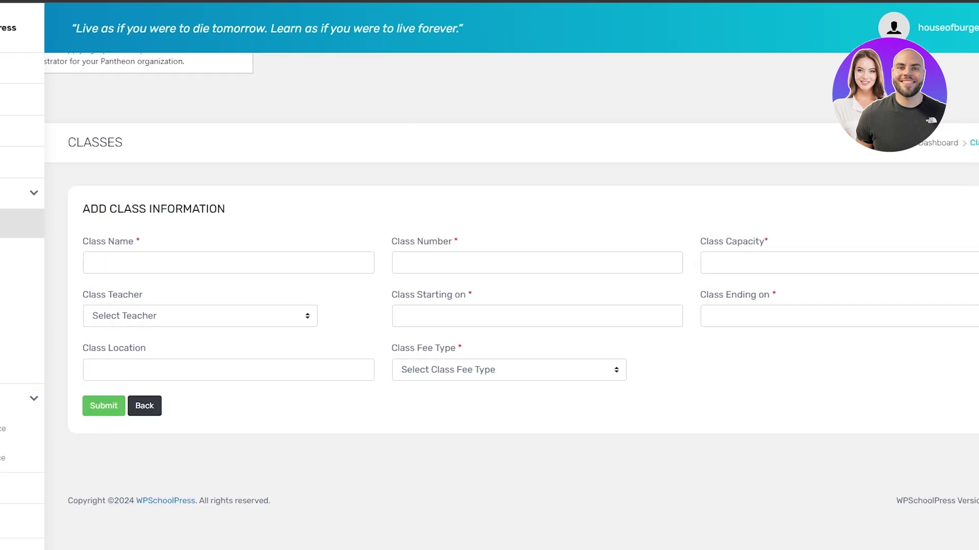
right_click(10, 2)
- Go back to Students, then open the WPSchoolPress Add-Ons page via the Dashboard
left_click(86, 192)
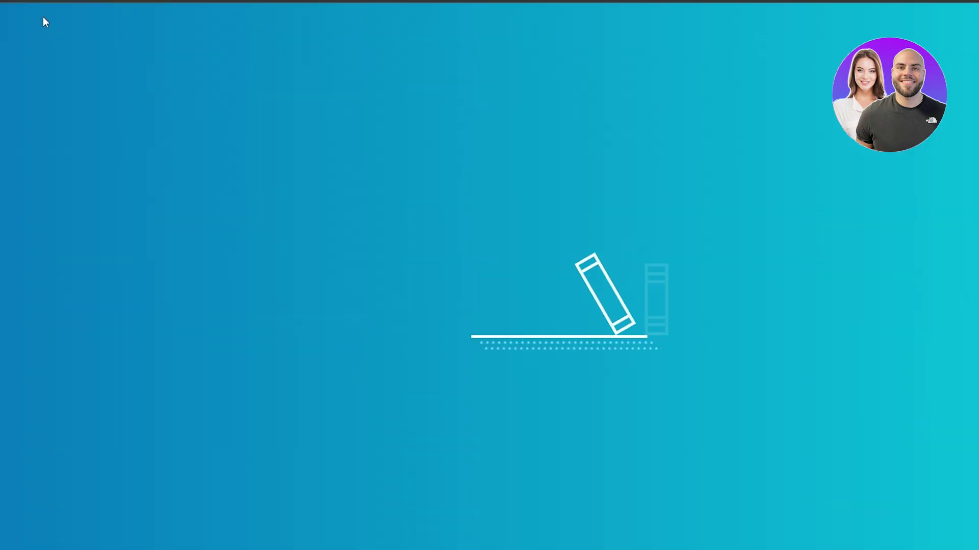
left_click(78, 32)
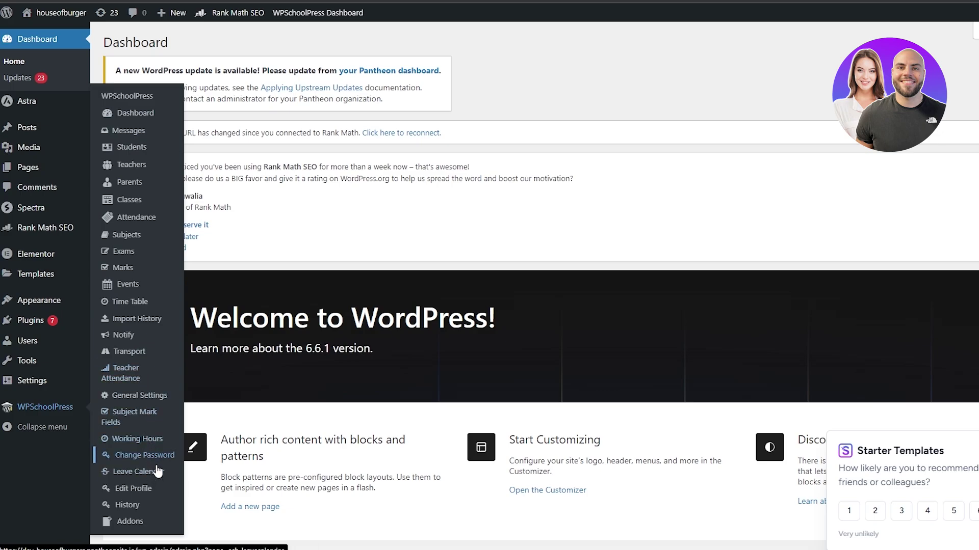
left_click(130, 522)
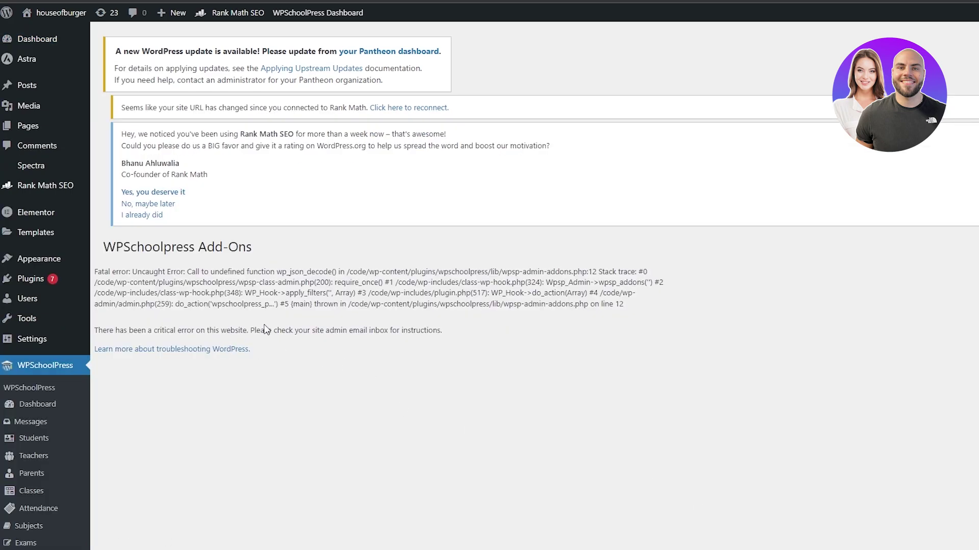
- Return to the WordPress Dashboard and dismiss the Rank Math rating notice
left_click(34, 39)
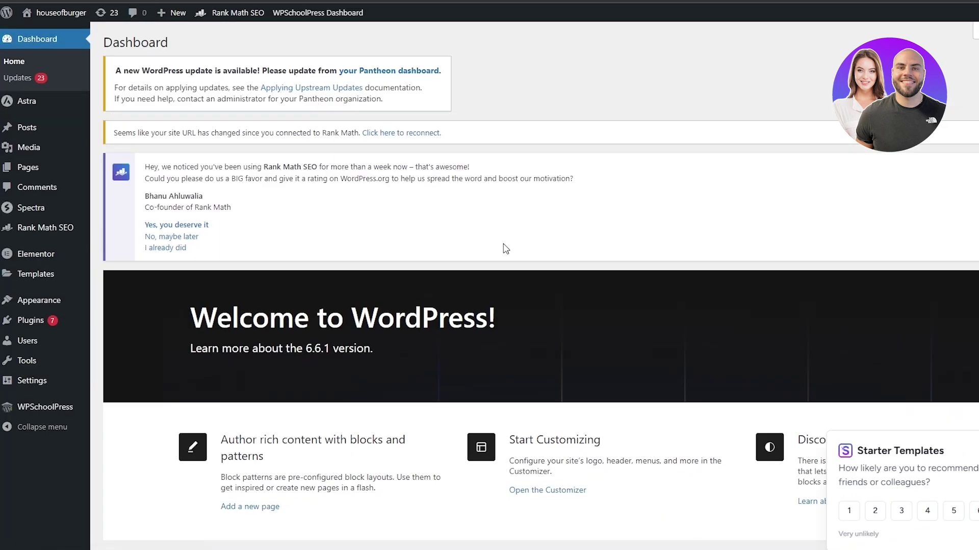
left_click(168, 248)
scroll(168, 248, "down", 2)
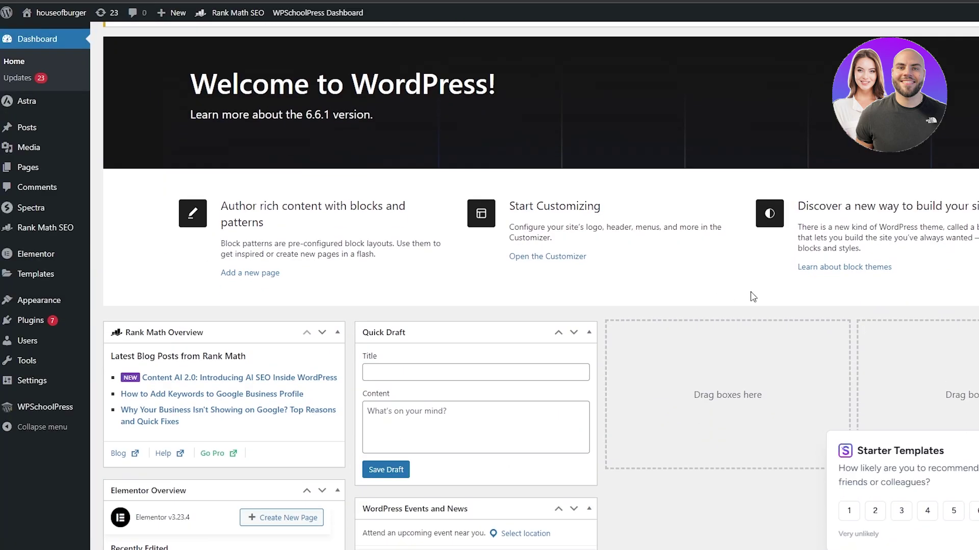
mouse_move(72, 418)
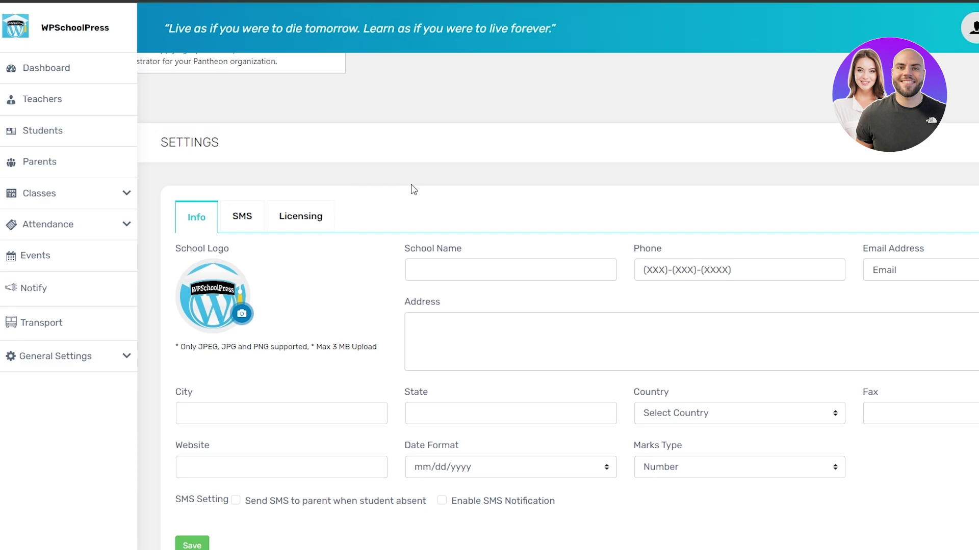
- Review the Info settings, the SMS settings and the addon Licensing fields
scroll(382, 202, "down", 2)
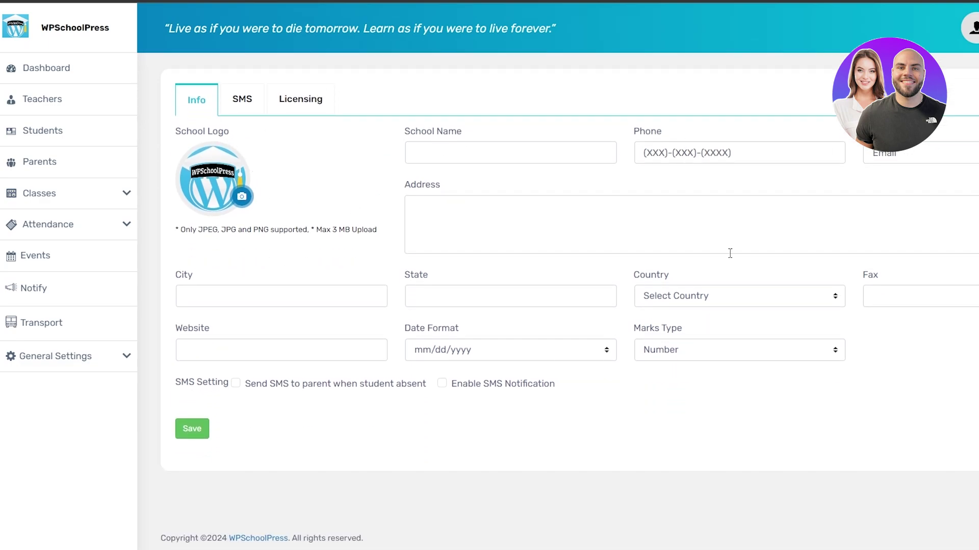
scroll(323, 343, "up", 1)
left_click(219, 407)
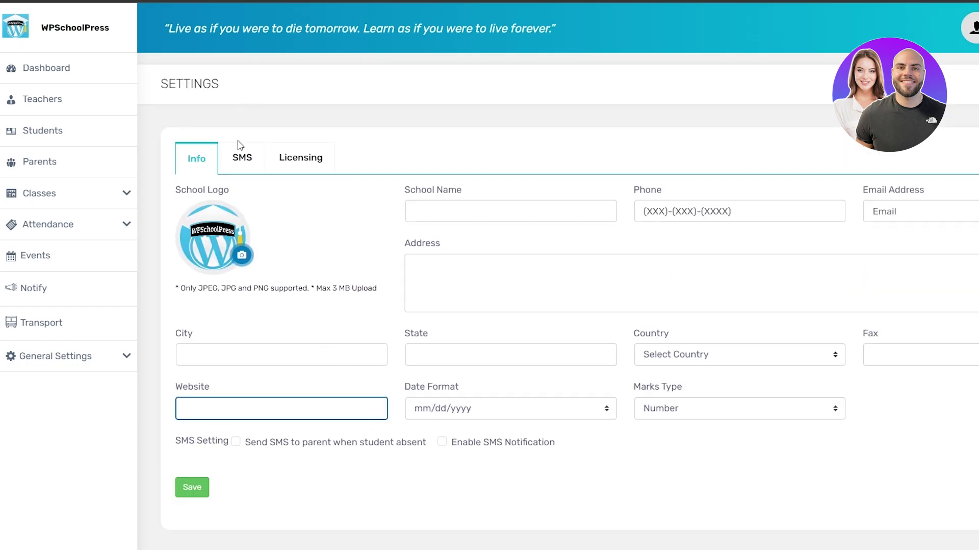
left_click(241, 157)
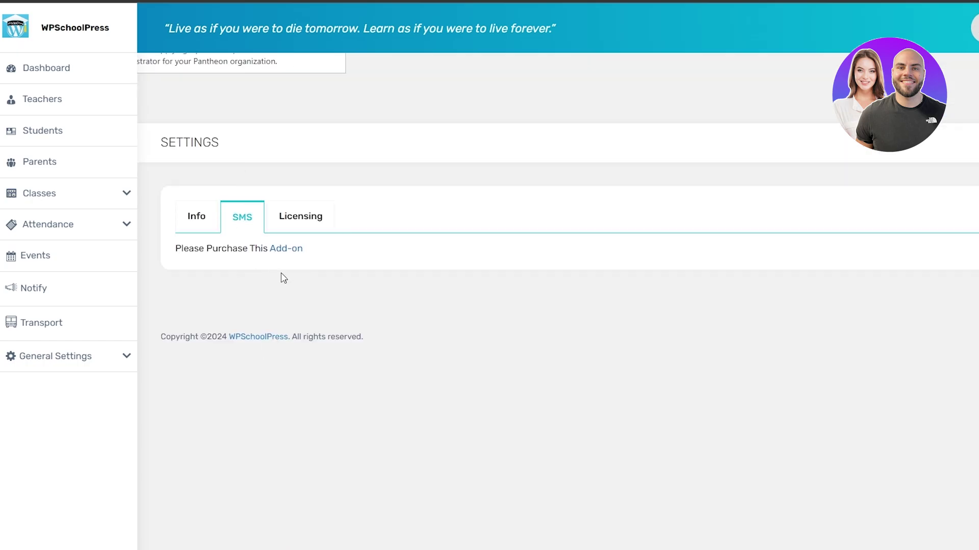
left_click(301, 225)
- Scroll down to Save, return to the school Dashboard and expand the General Settings menu
scroll(262, 275, "down", 4)
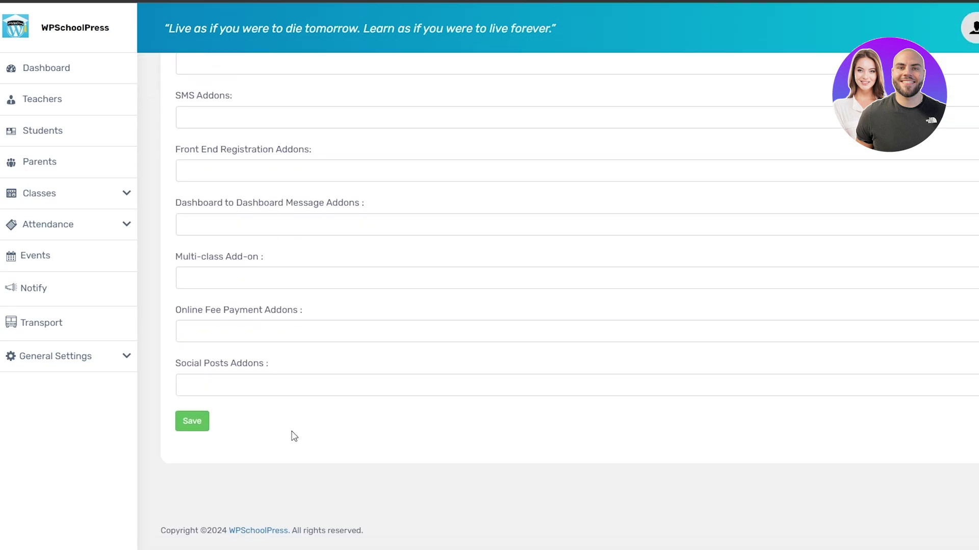
left_click(52, 326)
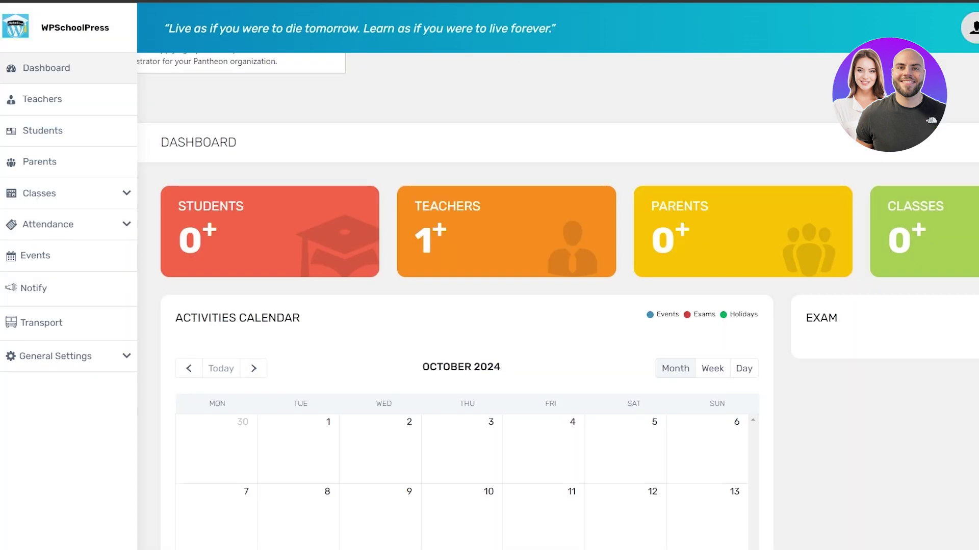
left_click(58, 365)
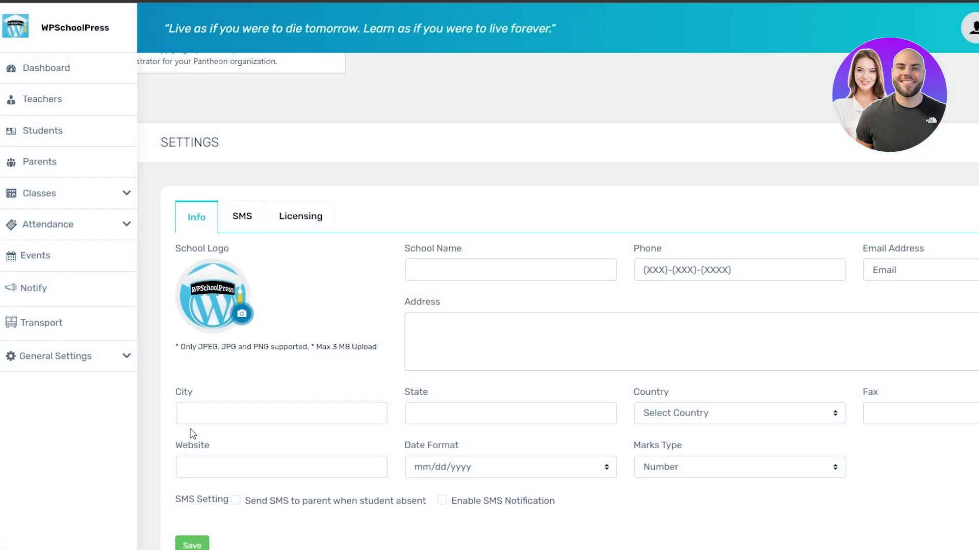
- Reopen the school settings Info form, highlight the Website label and click into the Website field
scroll(191, 429, "down", 3)
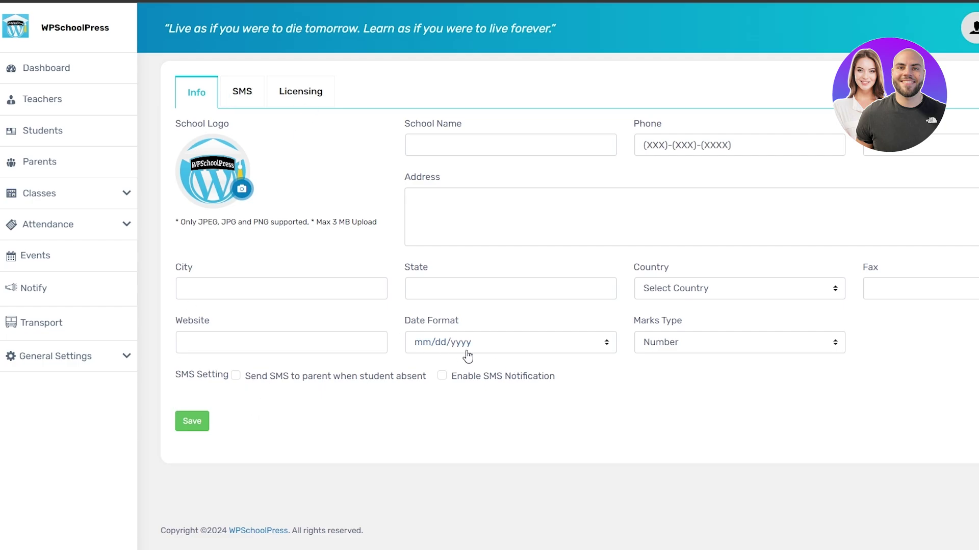
left_click(103, 356)
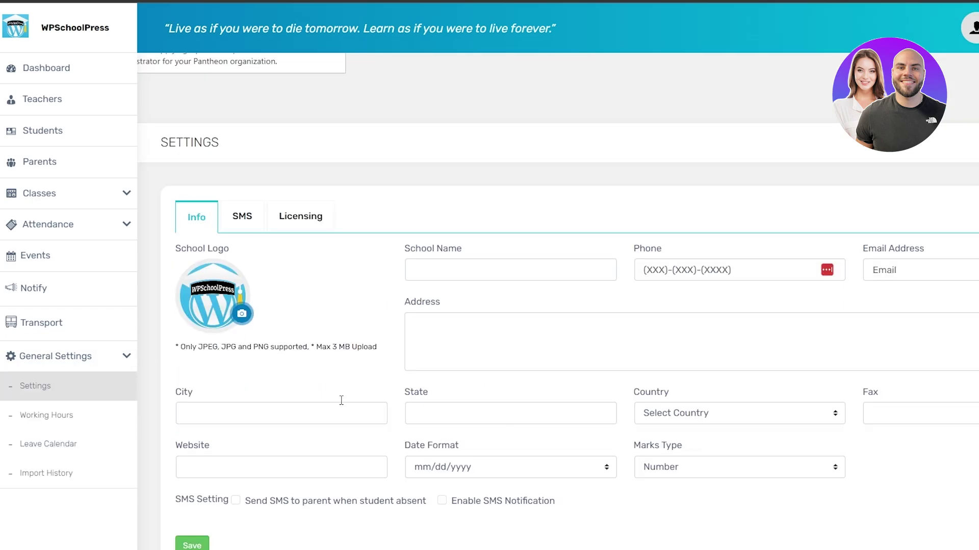
left_click(277, 470)
scroll(214, 394, "down", 3)
left_click_drag(179, 332, 222, 332)
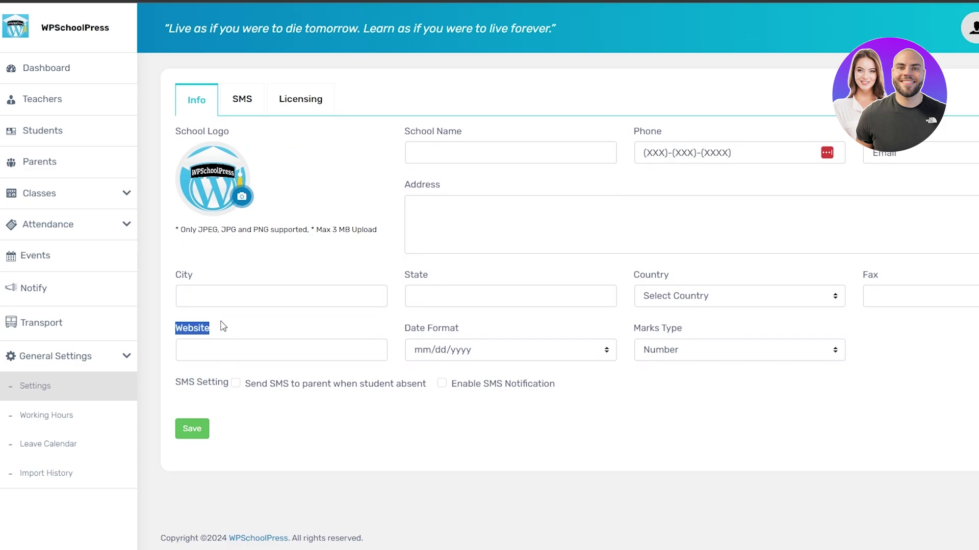
left_click(245, 356)
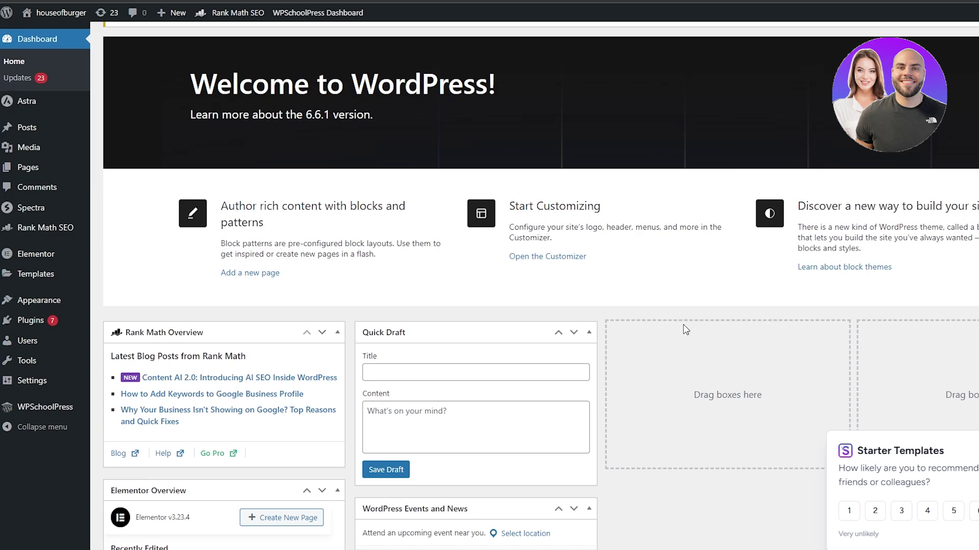
scroll(672, 313, "up", 3)
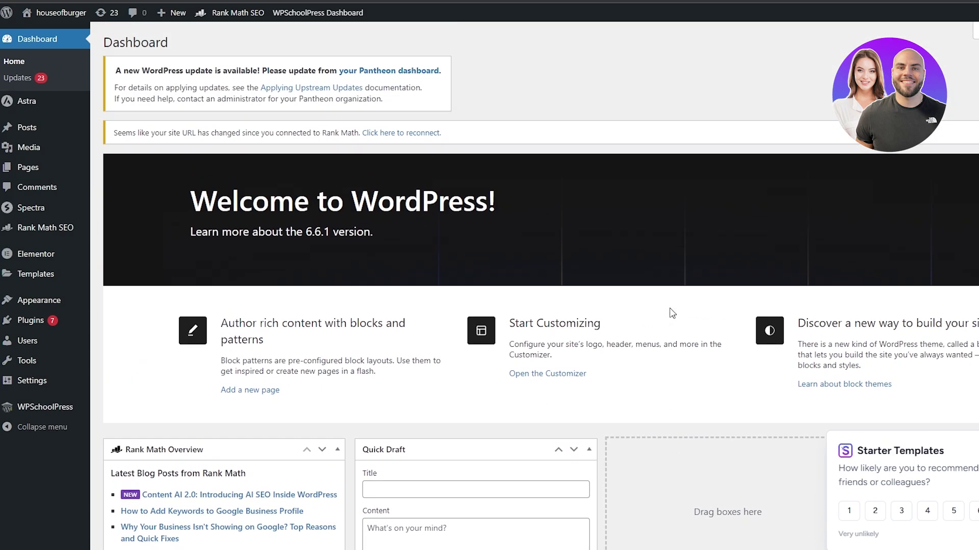